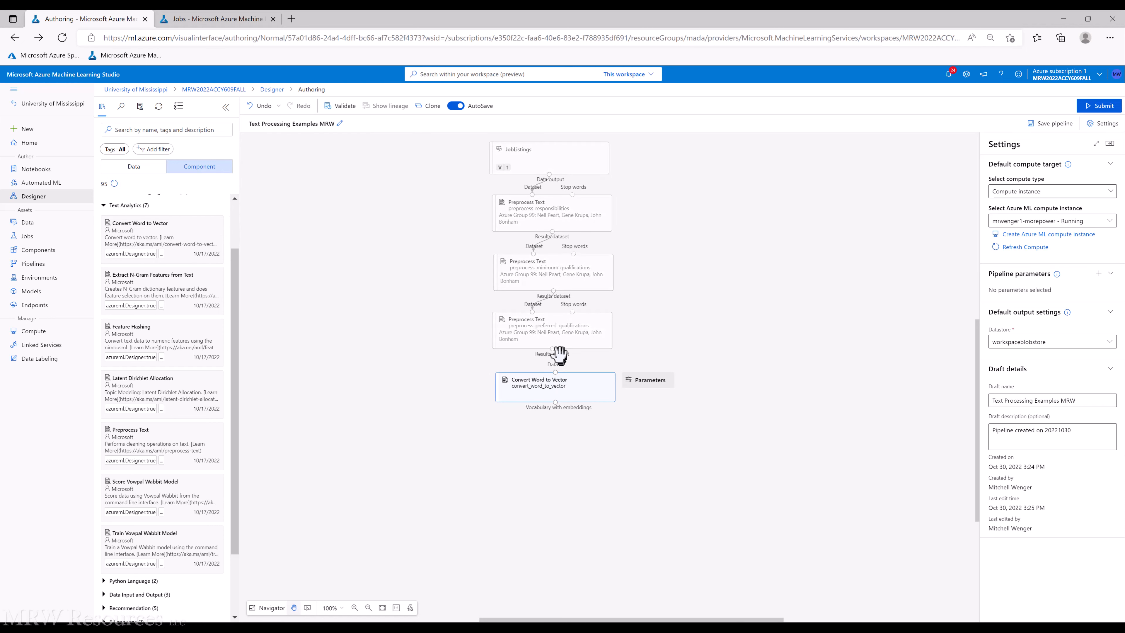
Connect the results dataset of the preferred qualifications Preprocess Text node to Convert Word to Vector's dataset input and open that component's parameters.
{"action": "left_click_drag", "start_coordinate": [552, 349], "coordinate": [555, 380]}
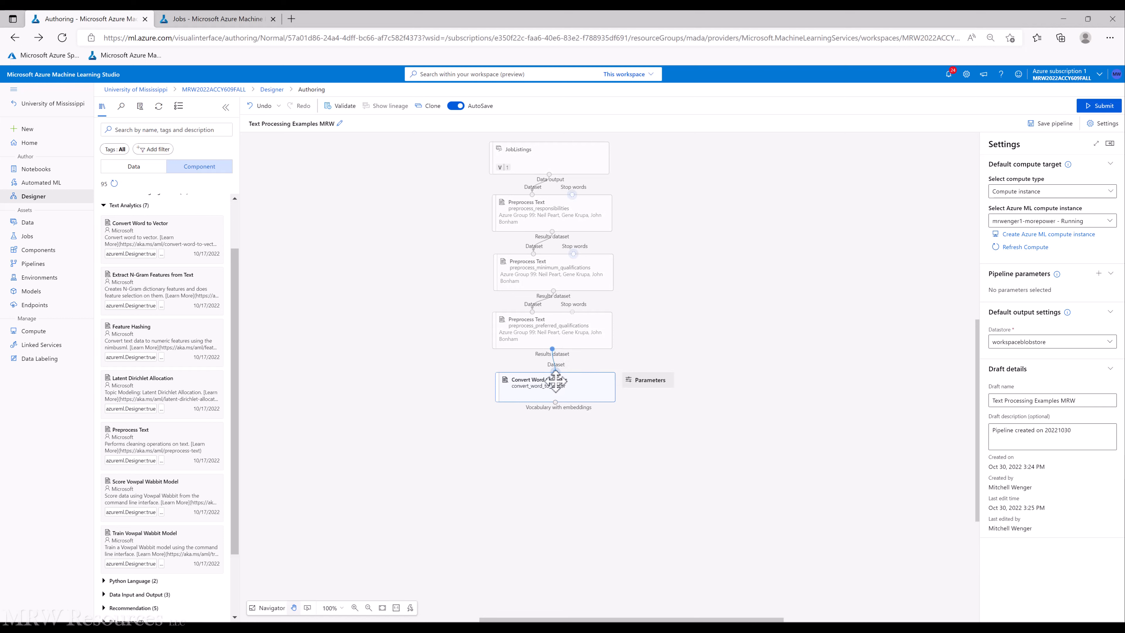
{"action": "left_click", "coordinate": [535, 385]}
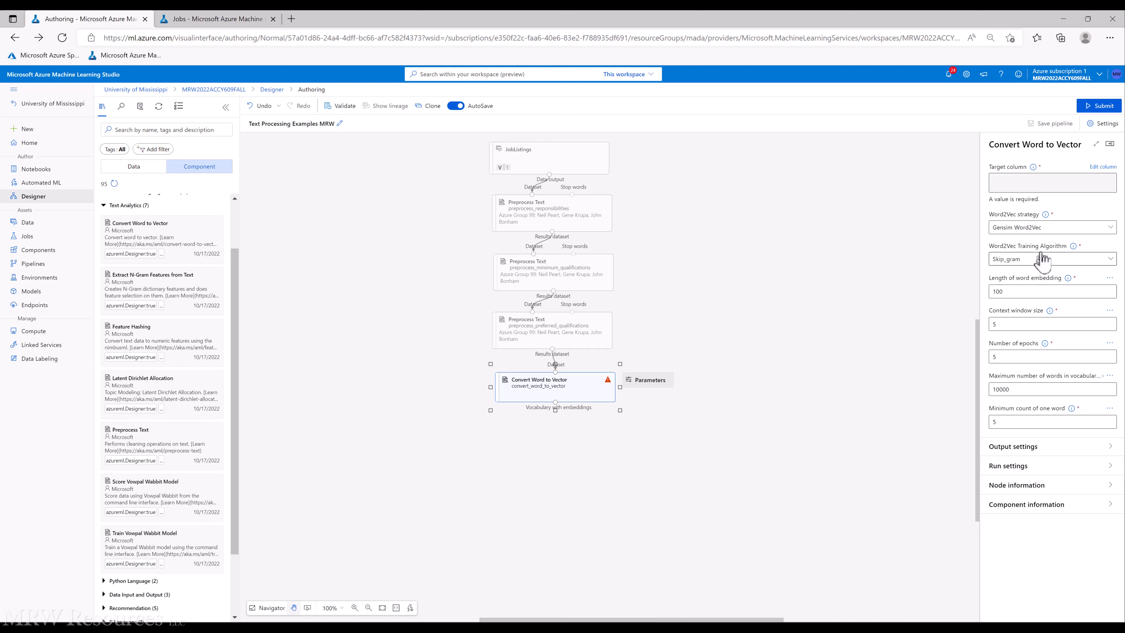
Examine the available options for the Word2Vec strategy and the Word2Vec Training Algorithm.
{"action": "left_click", "coordinate": [1027, 230]}
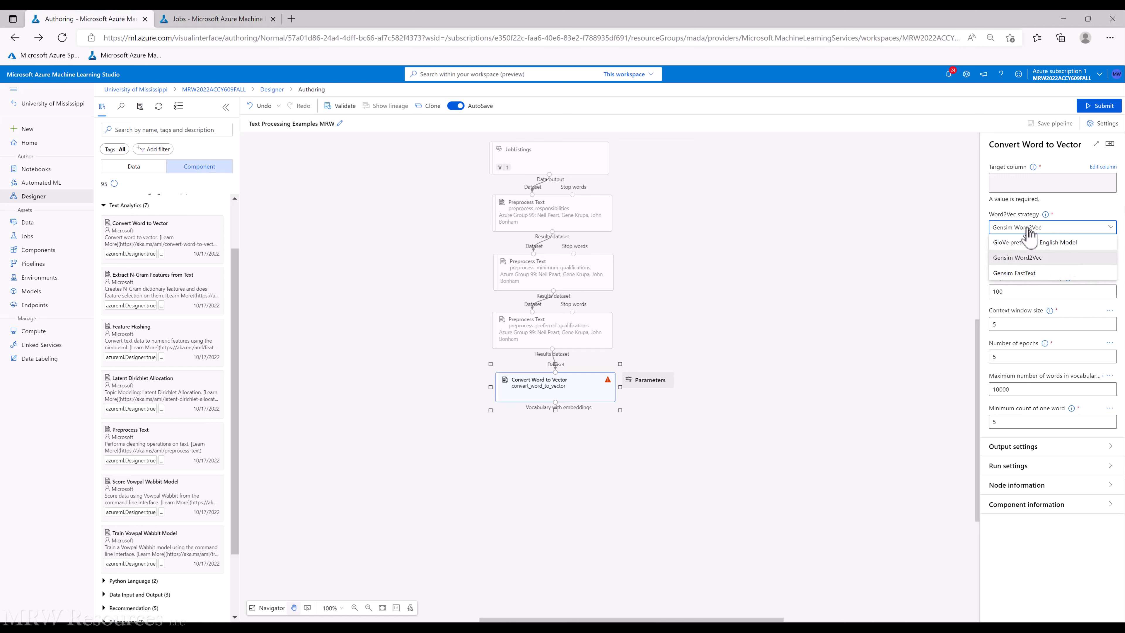
{"action": "left_click", "coordinate": [1022, 241]}
{"action": "left_click", "coordinate": [1029, 261]}
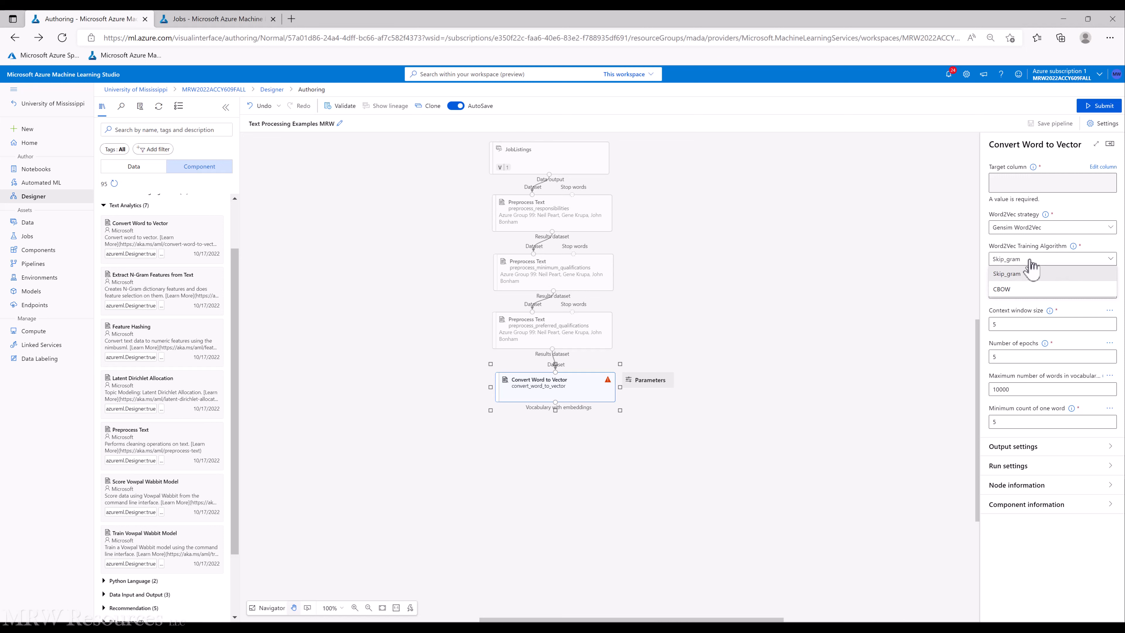
{"action": "left_click", "coordinate": [1030, 261]}
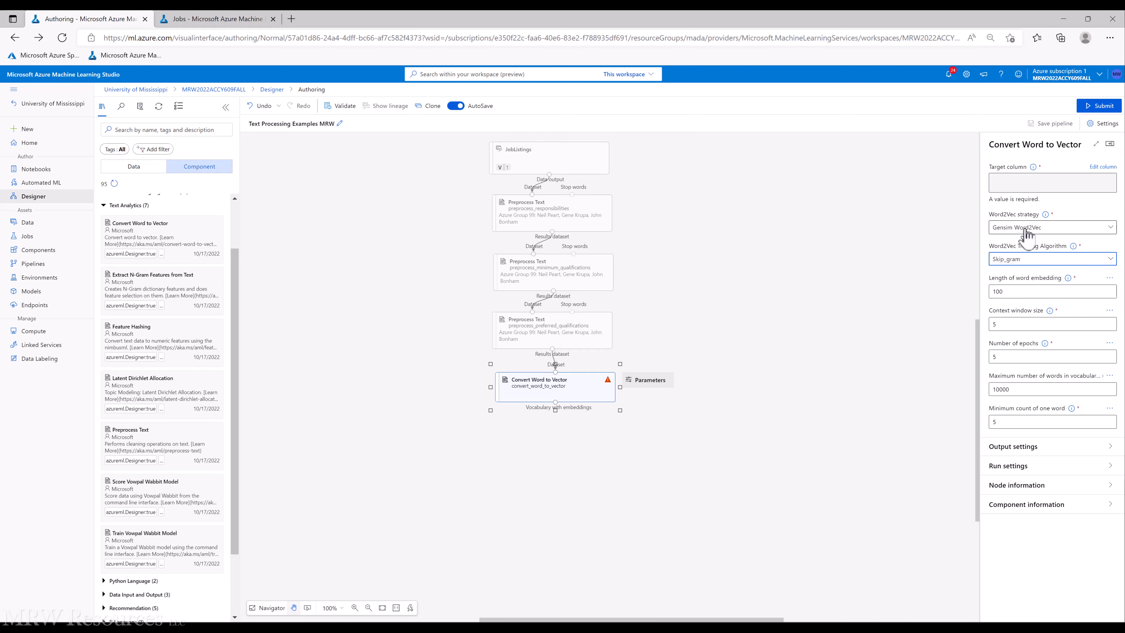
Open the Convert Word to Vector documentation in a new browser tab, read through its configuration section, and return to the pipeline draft.
{"action": "left_click", "coordinate": [1010, 505]}
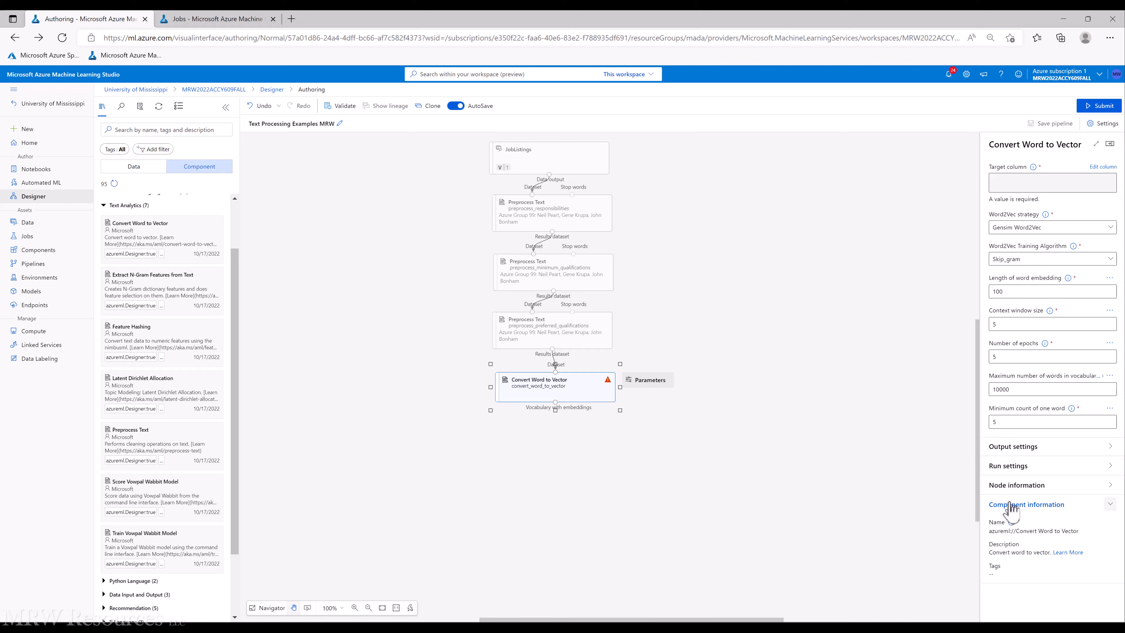
{"action": "right_click", "coordinate": [1060, 553]}
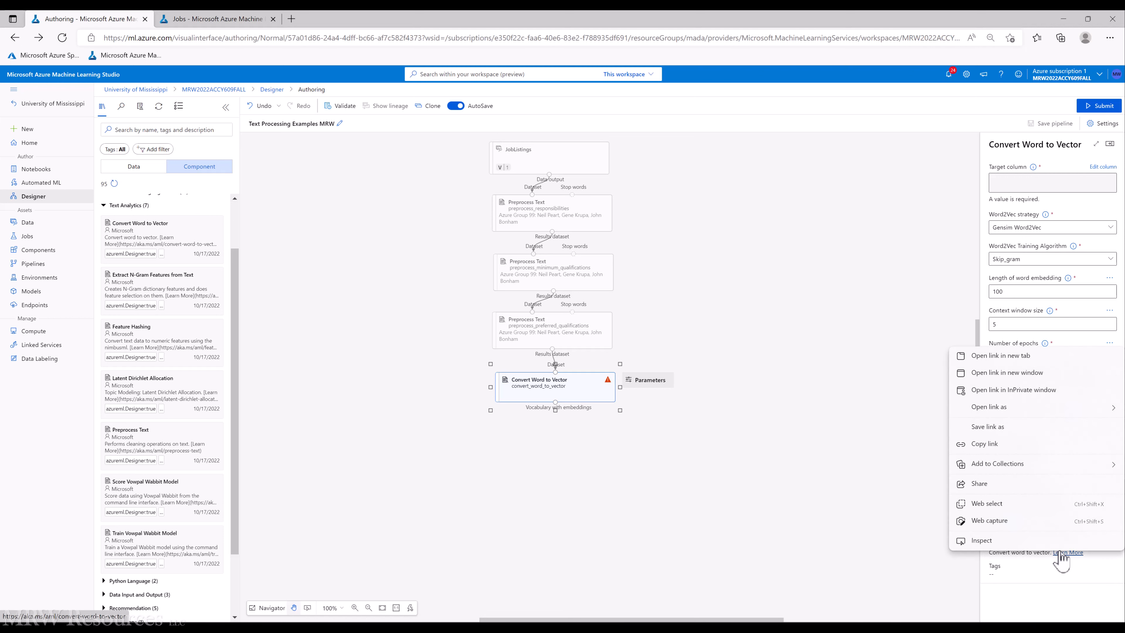
{"action": "left_click", "coordinate": [1015, 360]}
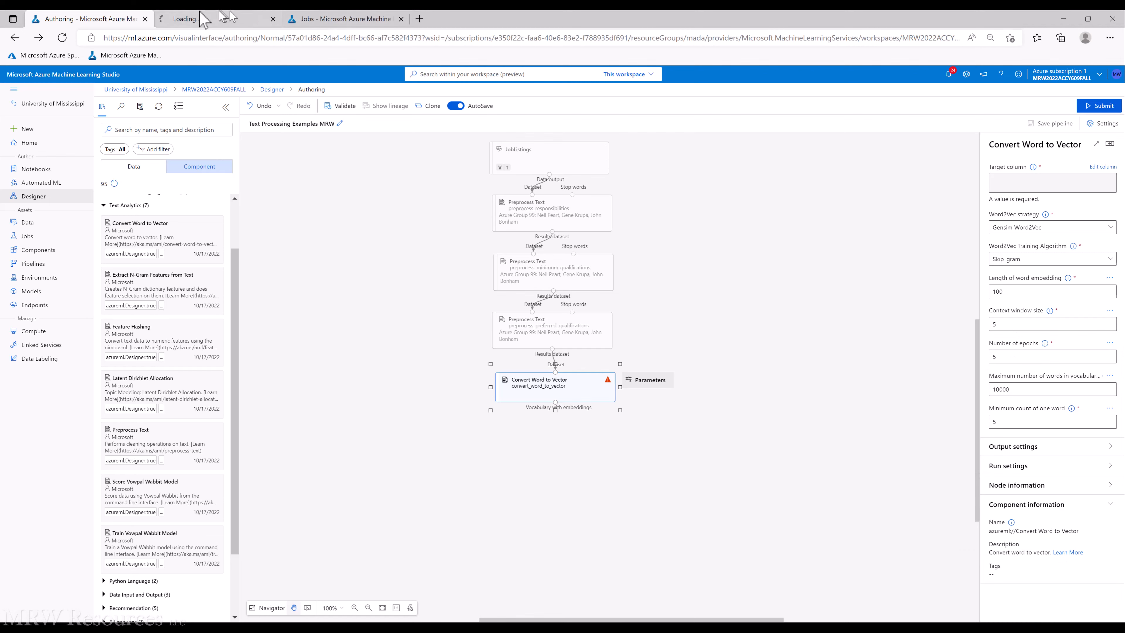
{"action": "left_click", "coordinate": [206, 22]}
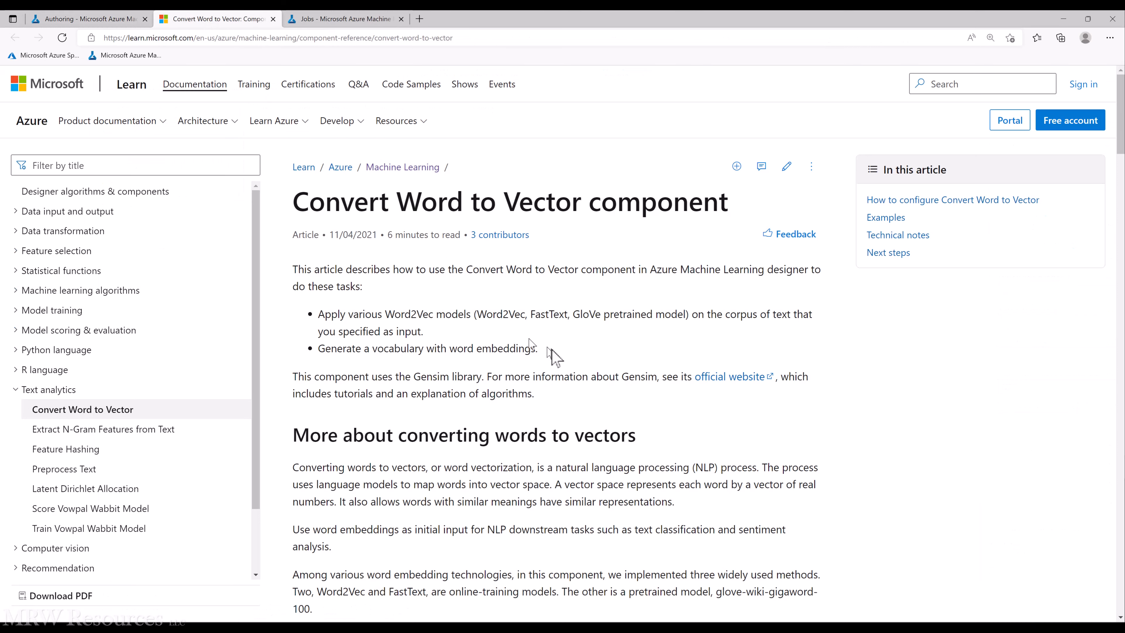
{"action": "scroll", "coordinate": [553, 350], "scroll_direction": "down", "scroll_amount": 3}
{"action": "scroll", "coordinate": [553, 350], "scroll_direction": "down", "scroll_amount": 10}
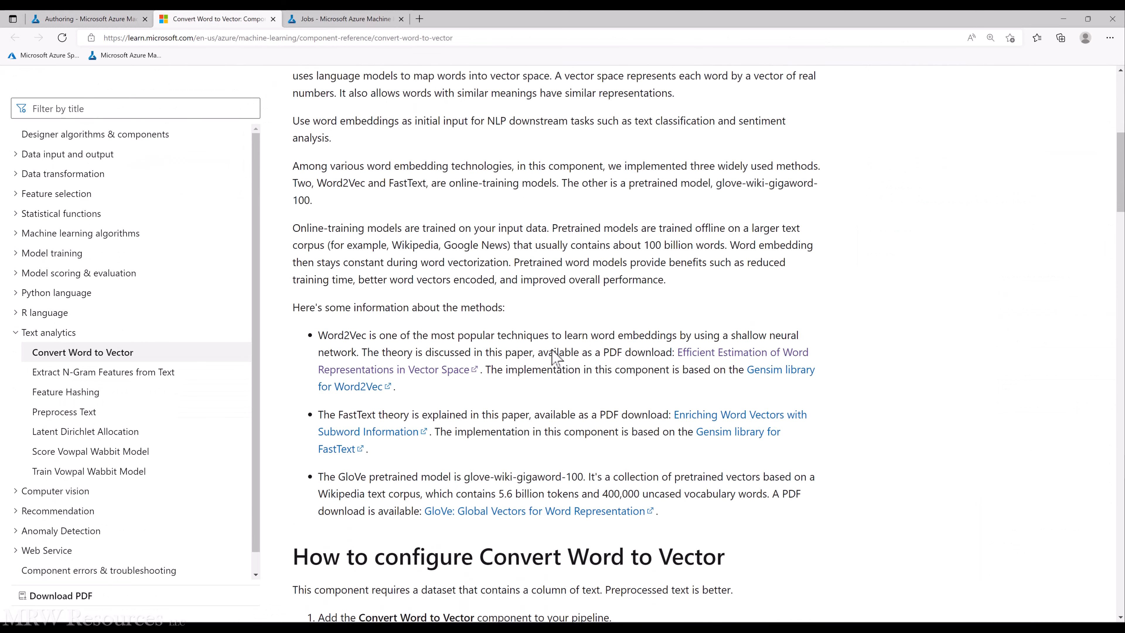
{"action": "scroll", "coordinate": [553, 350], "scroll_direction": "down", "scroll_amount": 5}
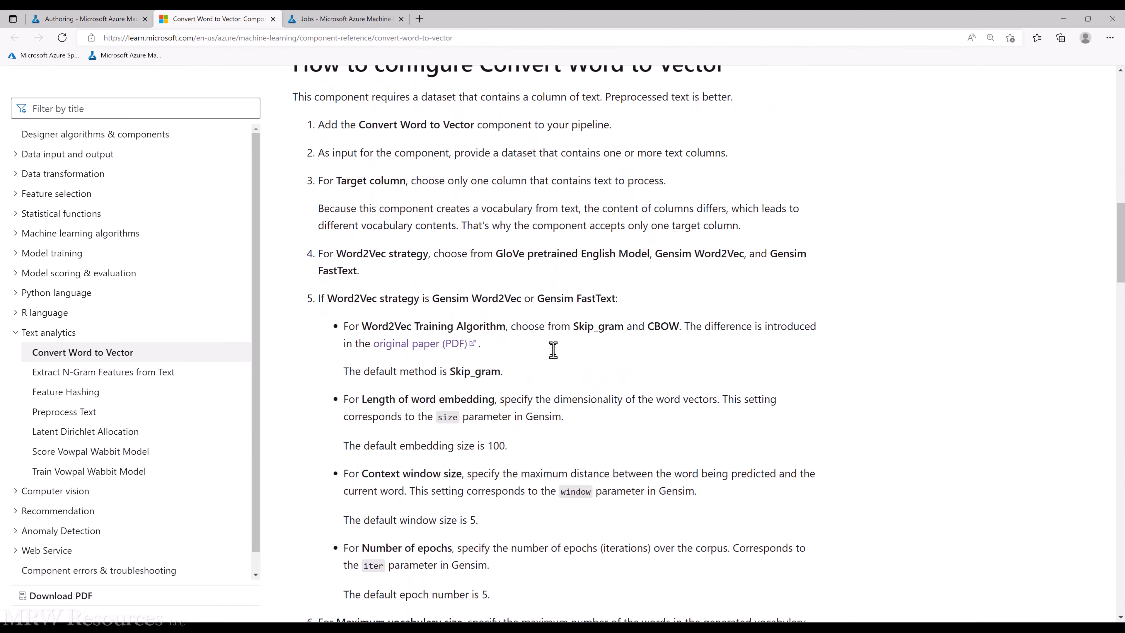
{"action": "left_click", "coordinate": [100, 20]}
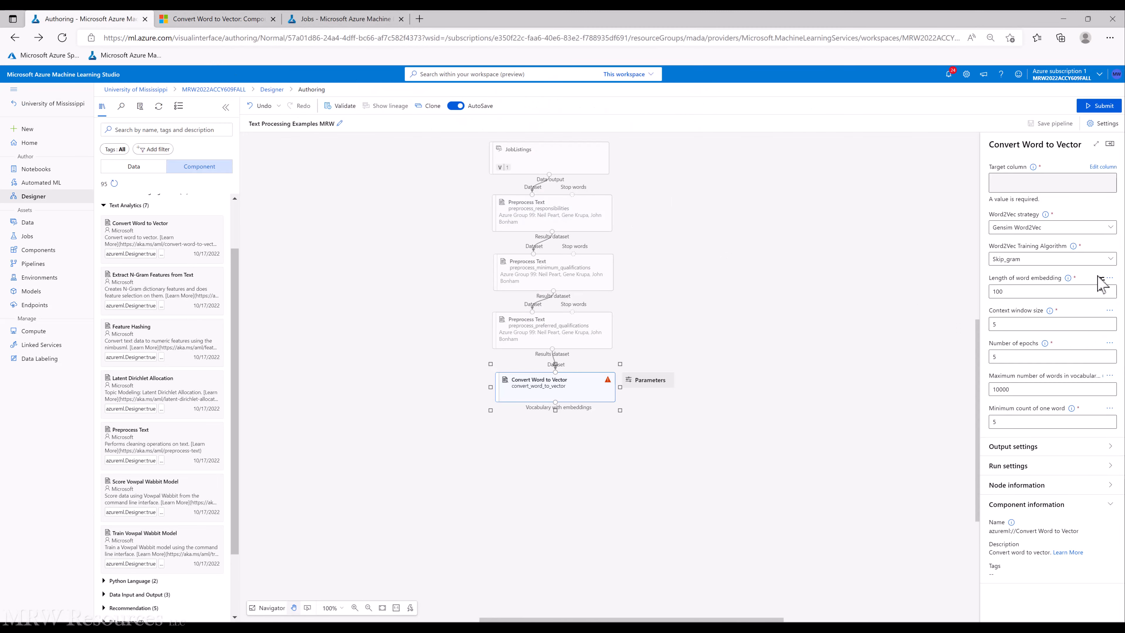
Review the Word2Vec strategy choices and check them against the parameter descriptions in the component's documentation.
{"action": "left_click", "coordinate": [1038, 228]}
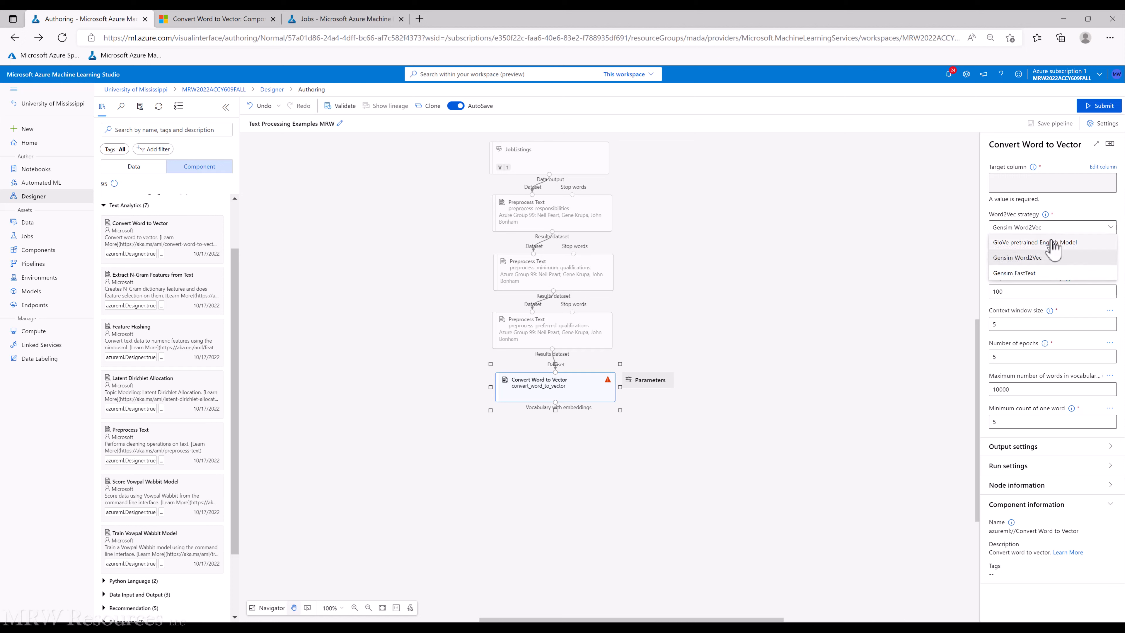
{"action": "left_click", "coordinate": [1076, 208]}
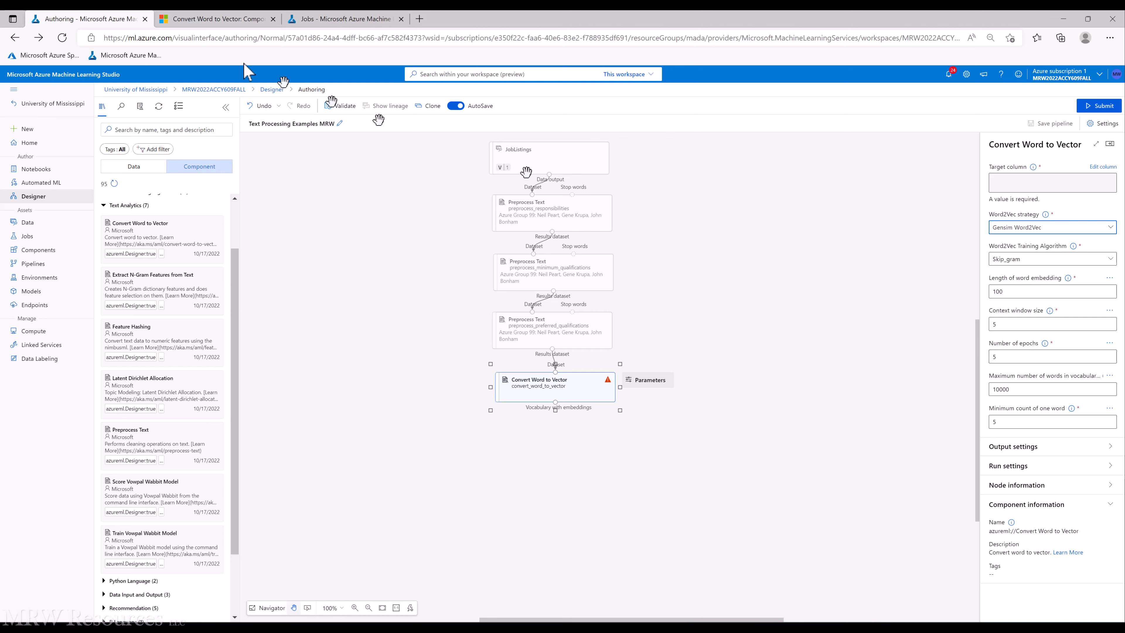
{"action": "left_click", "coordinate": [226, 18]}
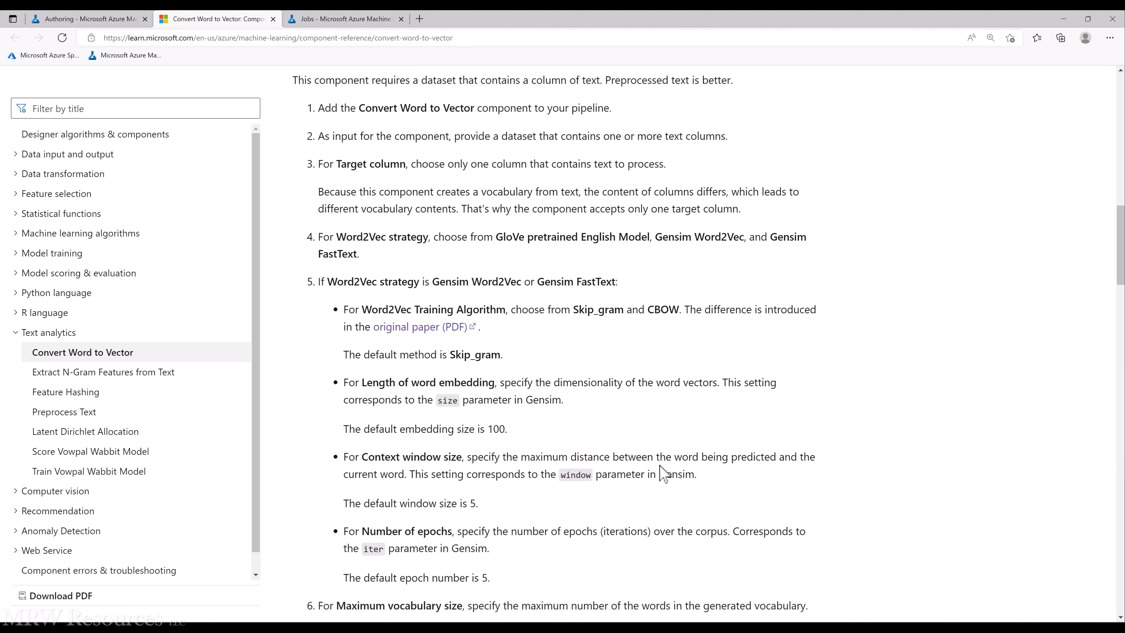
{"action": "left_click", "coordinate": [115, 20]}
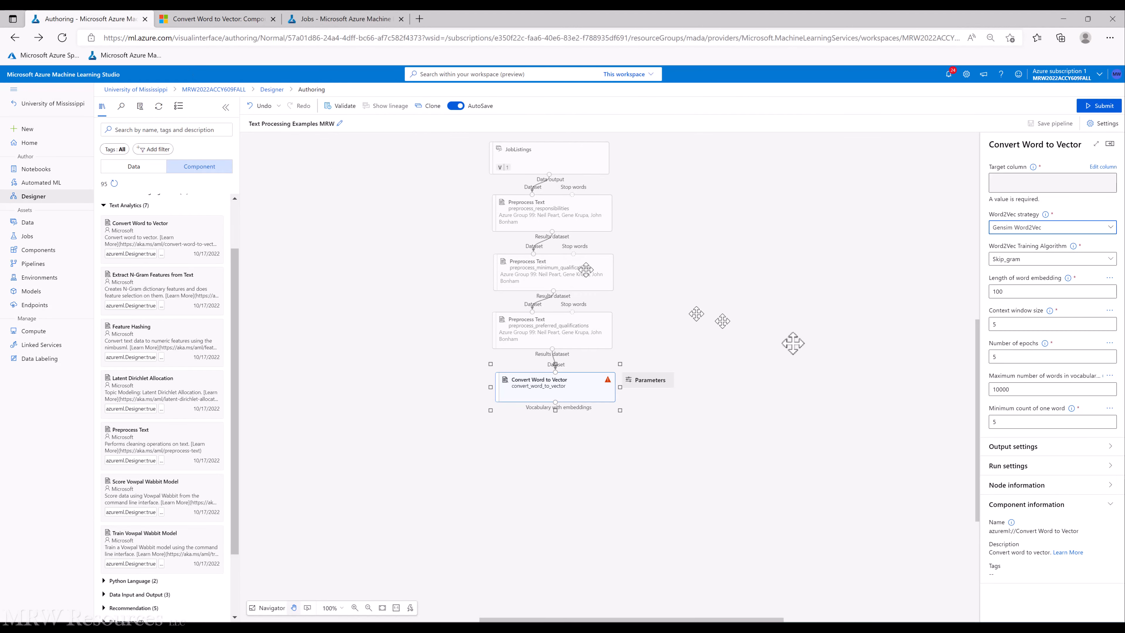
Set the Convert Word to Vector component's minimum count of one word to 3.
{"action": "left_click", "coordinate": [1020, 422]}
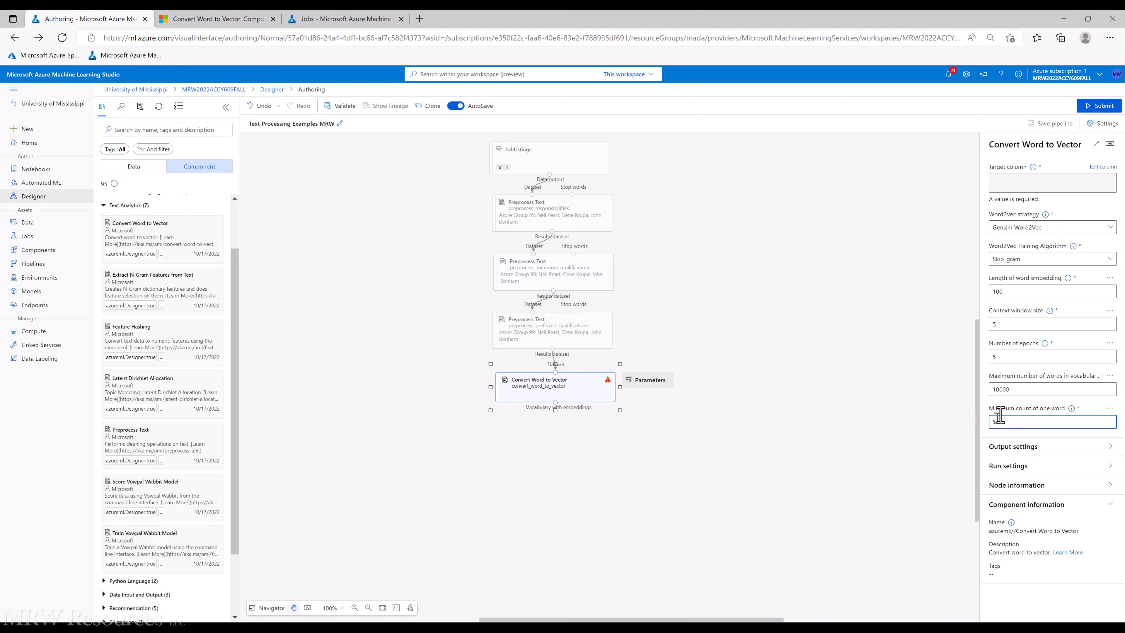
{"action": "left_click", "coordinate": [1017, 390]}
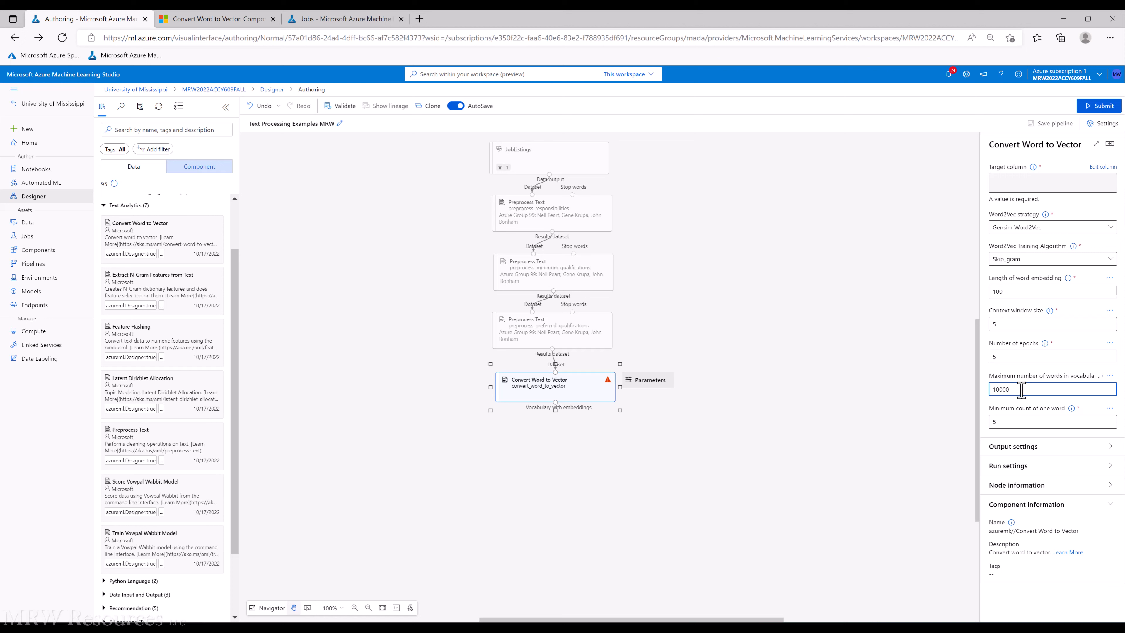
{"action": "left_click", "coordinate": [1016, 423]}
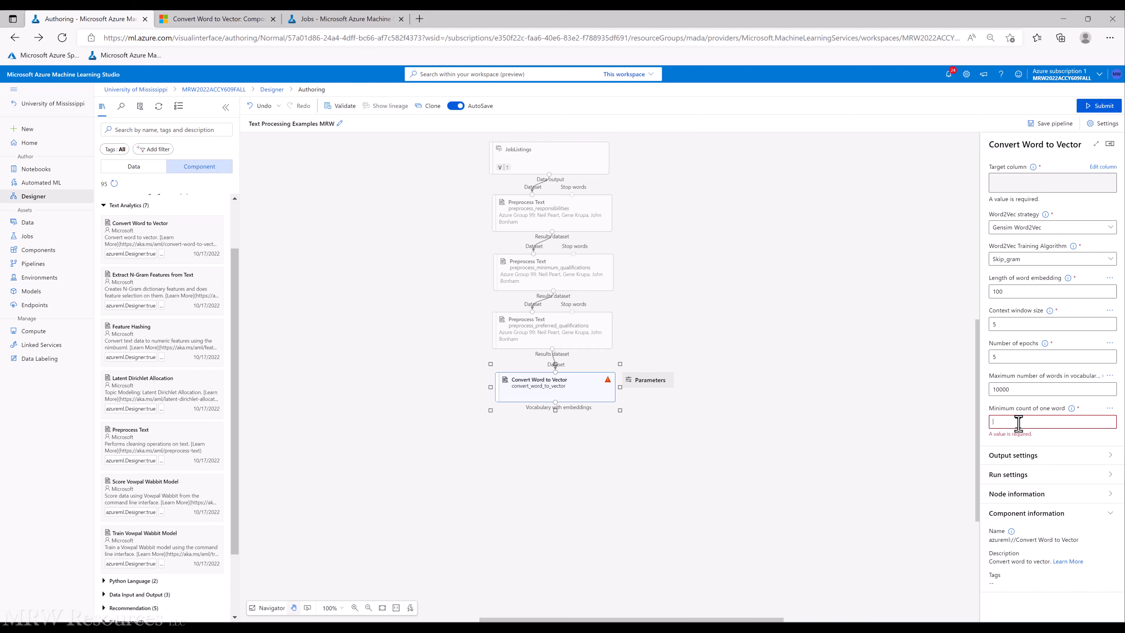
{"action": "type", "text": "3"}
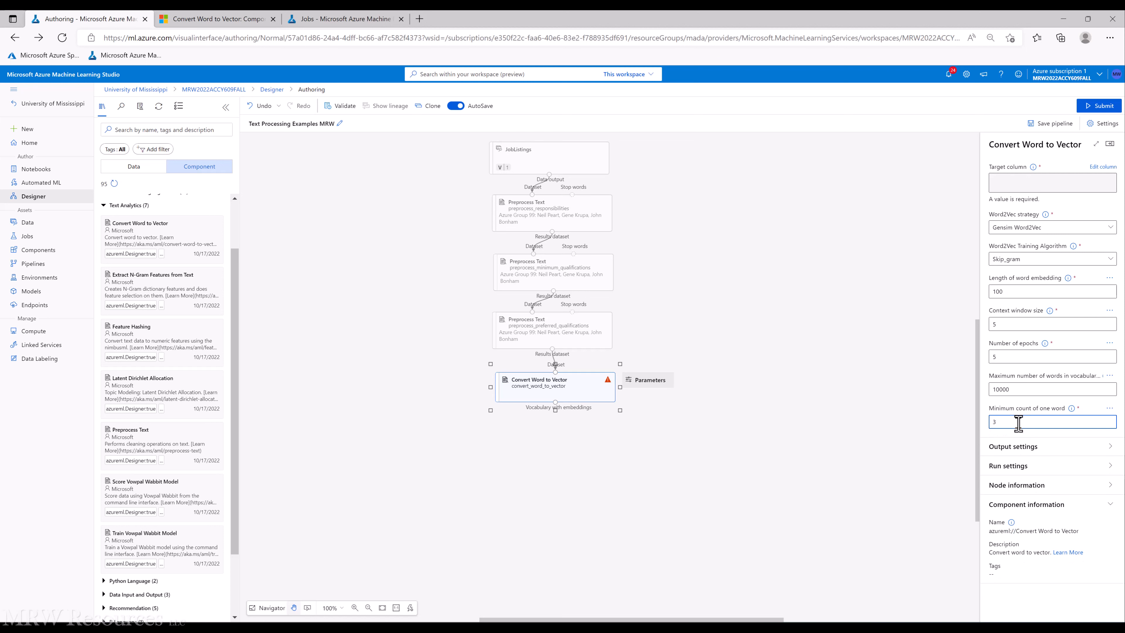
{"action": "left_click", "coordinate": [767, 221]}
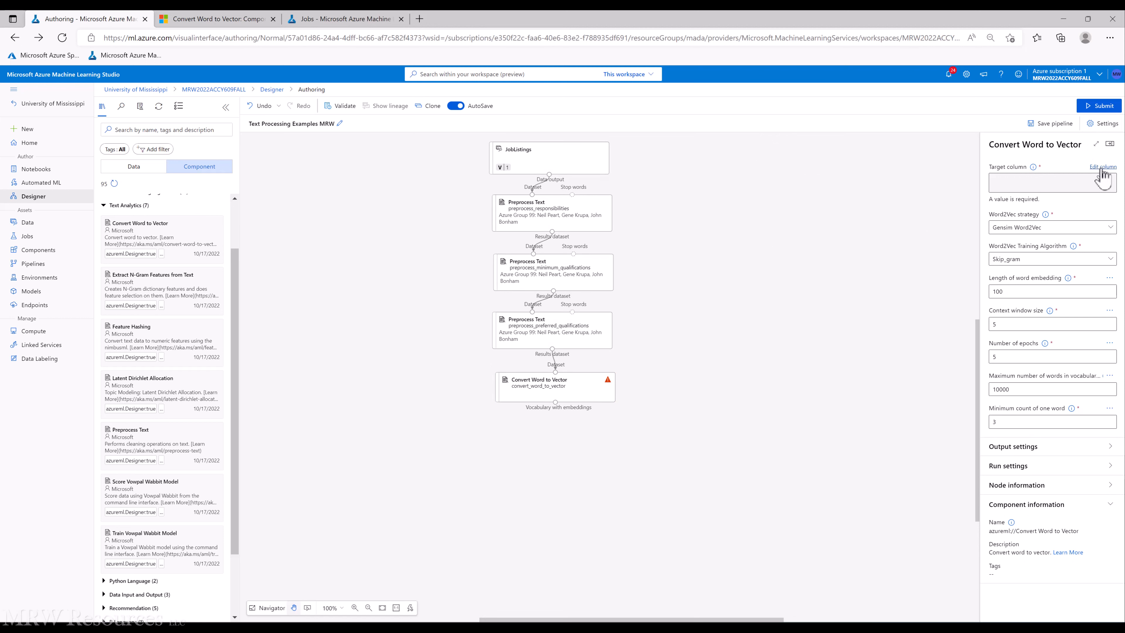
Open the completed Text Processing Examples job and preview the results dataset of its preferred qualifications Preprocess Text node in an expanded view.
{"action": "mouse_move", "coordinate": [504, 318]}
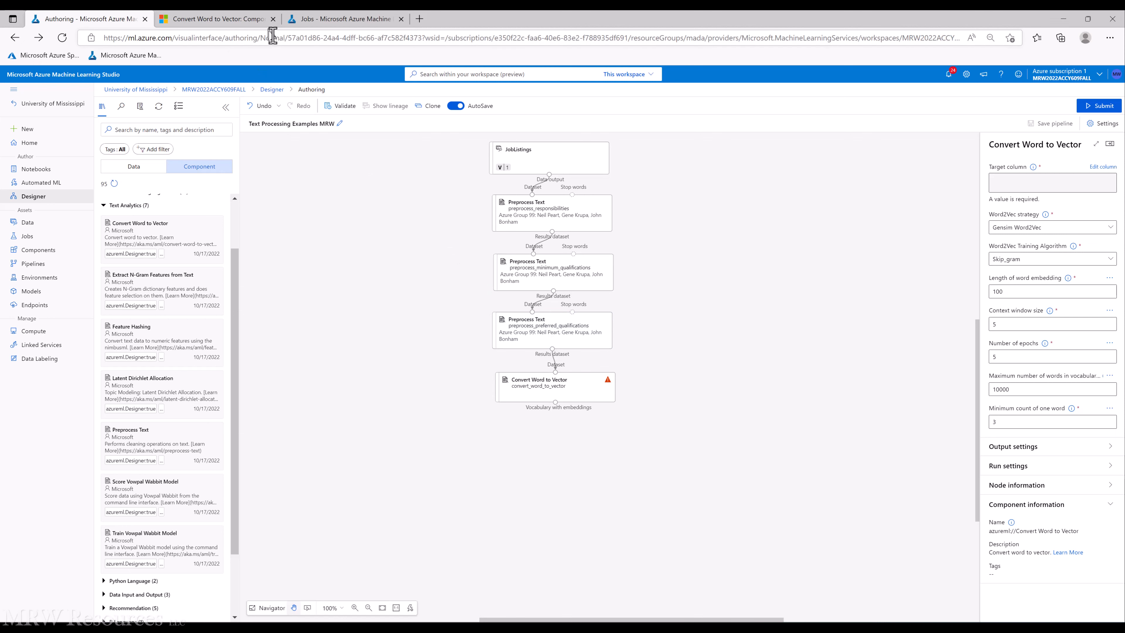
{"action": "left_click", "coordinate": [328, 20]}
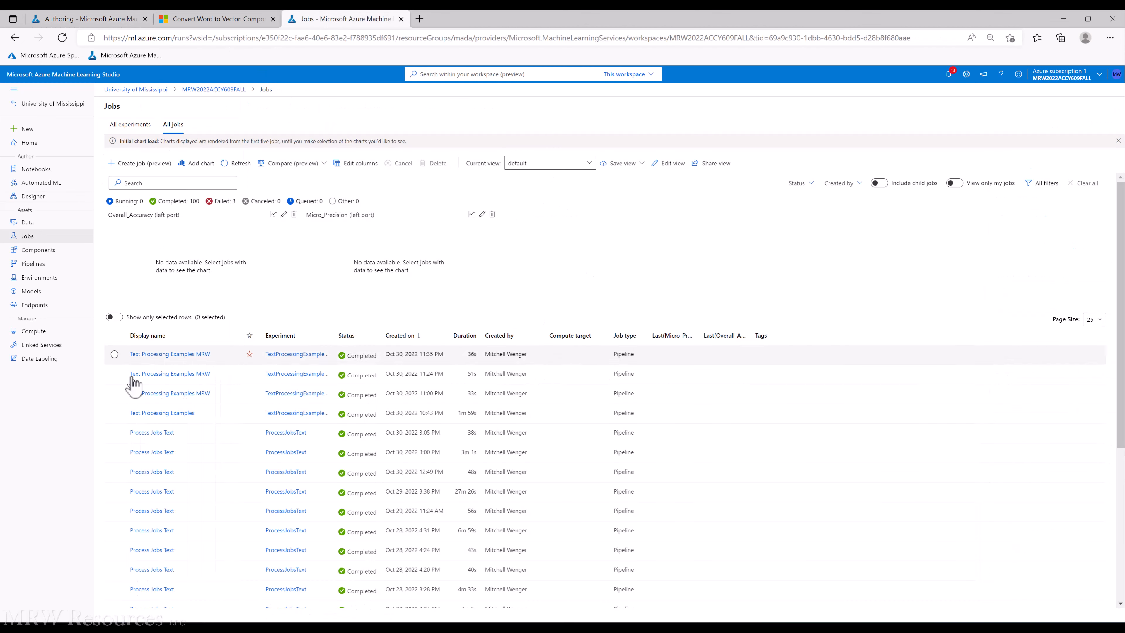
{"action": "left_click", "coordinate": [174, 413]}
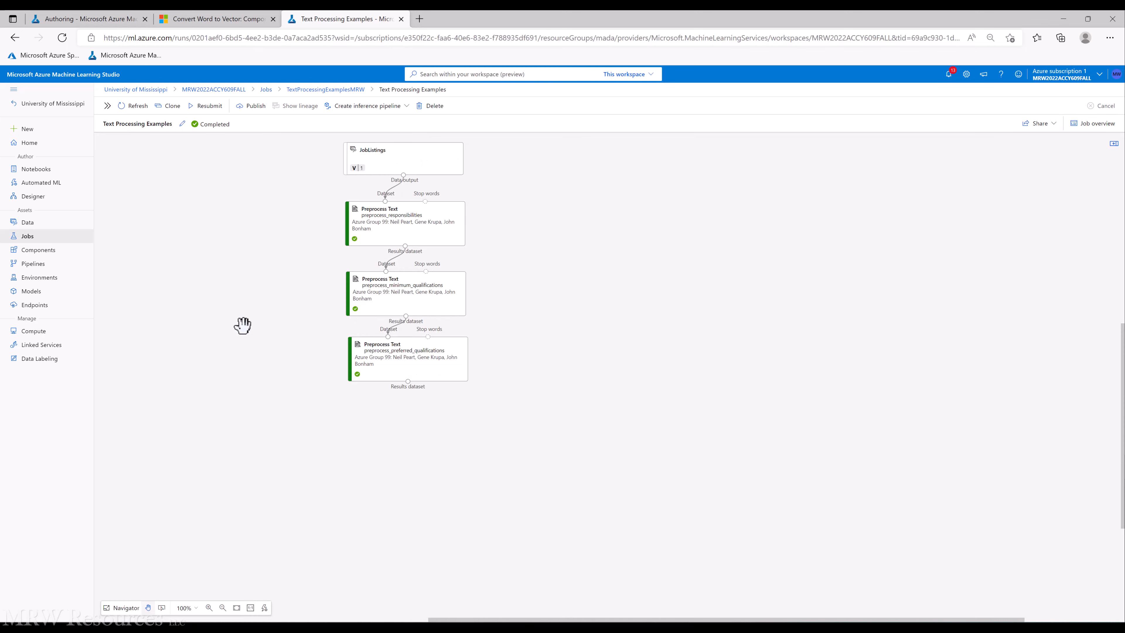
{"action": "left_click", "coordinate": [364, 360]}
{"action": "right_click", "coordinate": [378, 363]}
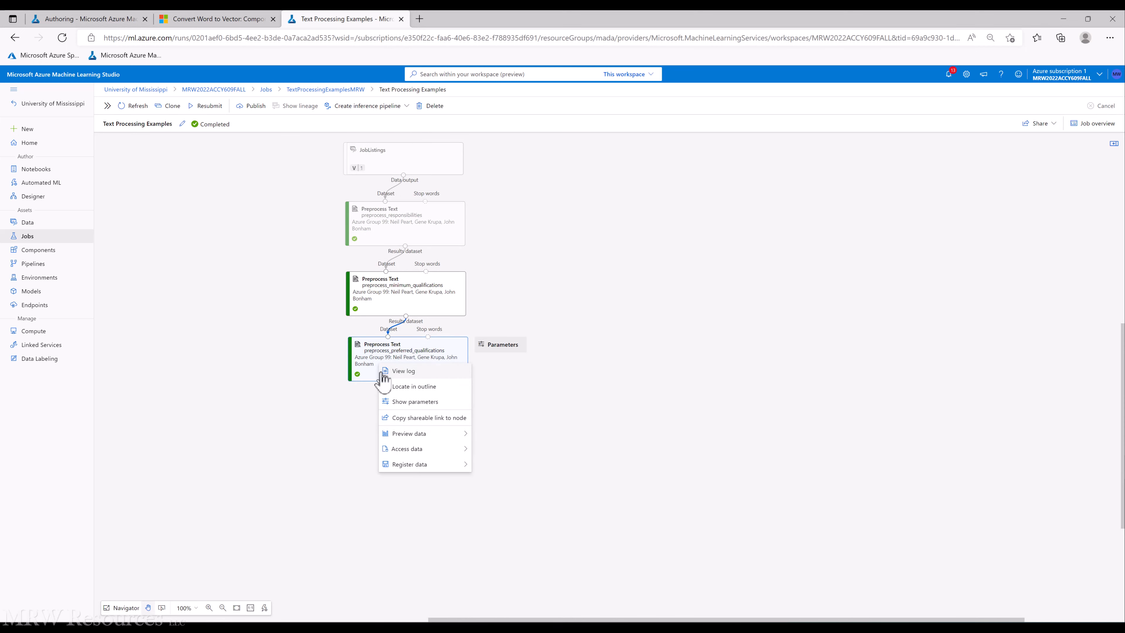
{"action": "mouse_move", "coordinate": [427, 434]}
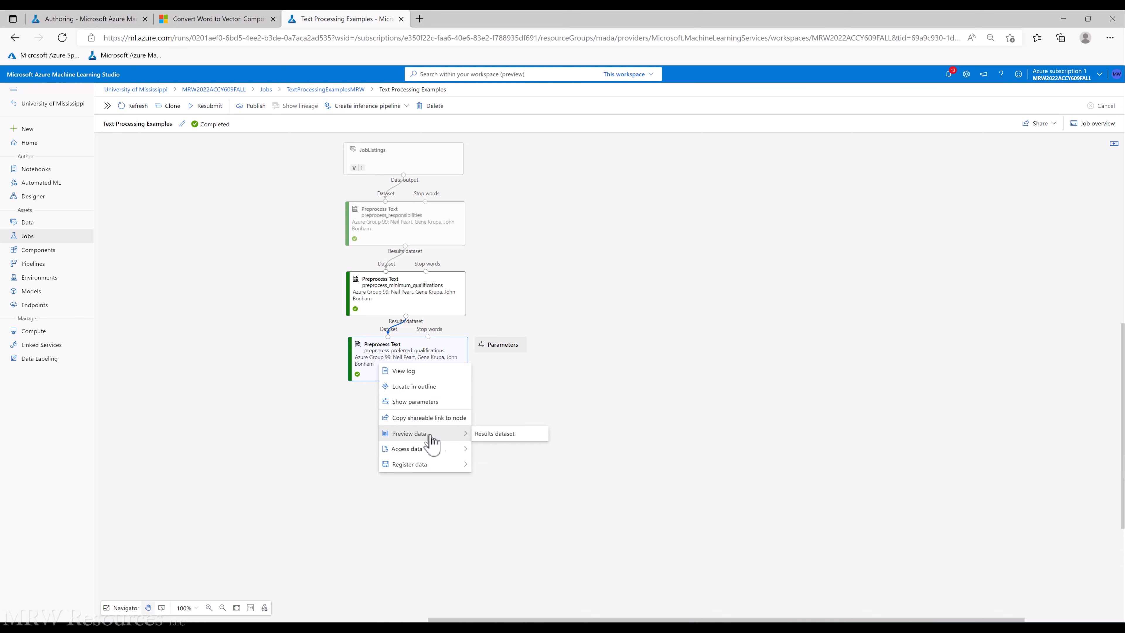
{"action": "left_click", "coordinate": [501, 433]}
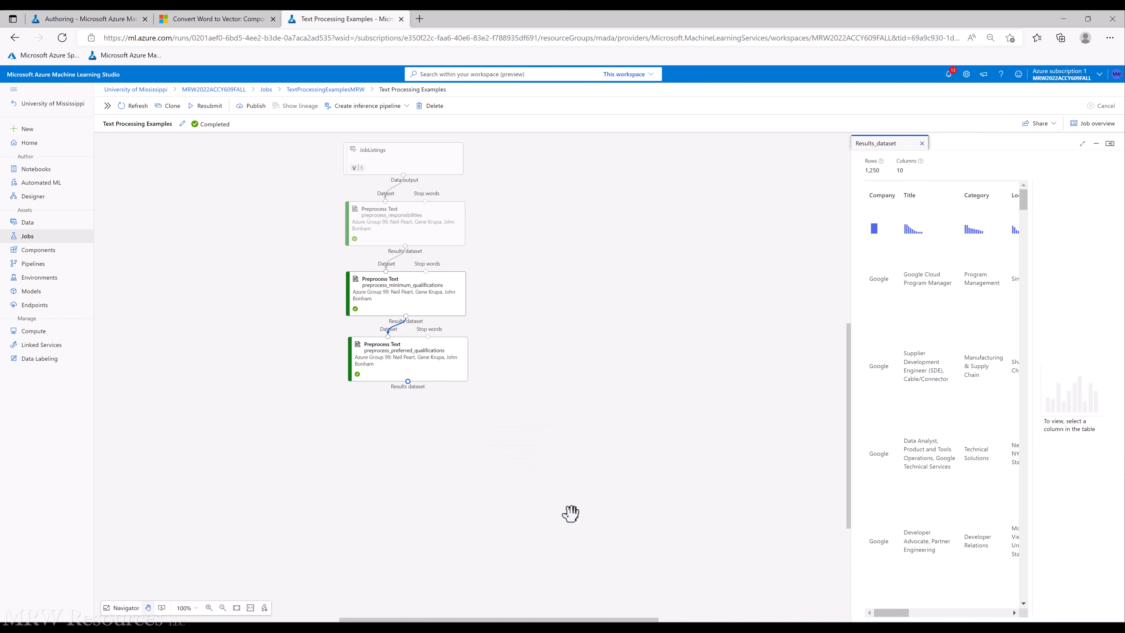
{"action": "left_click", "coordinate": [1083, 144]}
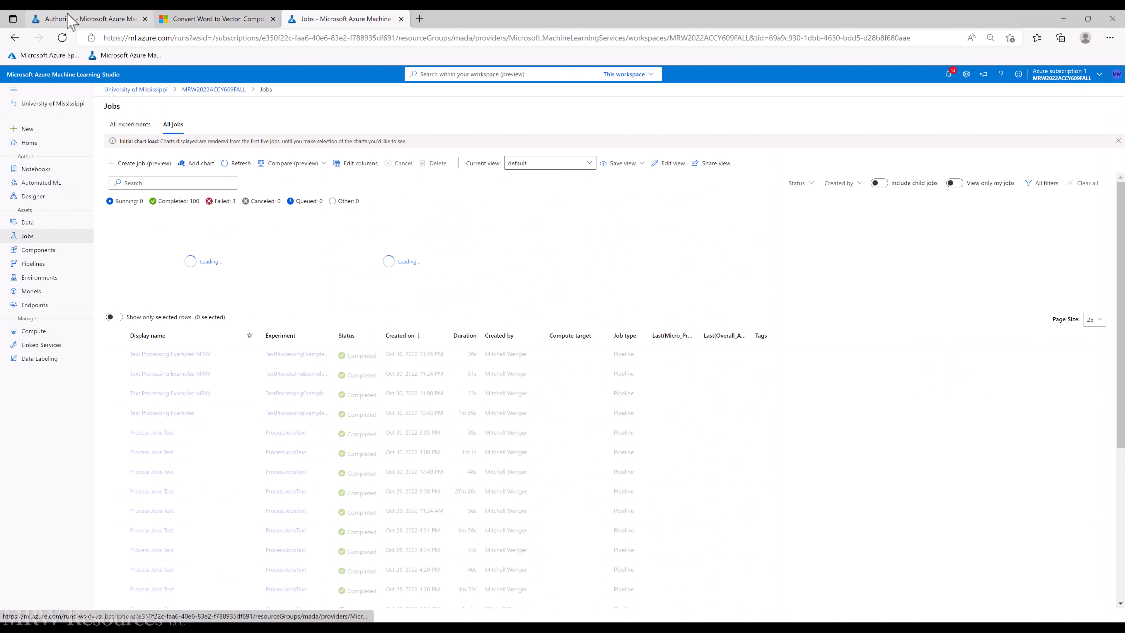
Reopen the completed Text Processing Examples job in the jobs browser tab and return to the pipeline draft.
{"action": "left_click", "coordinate": [37, 17]}
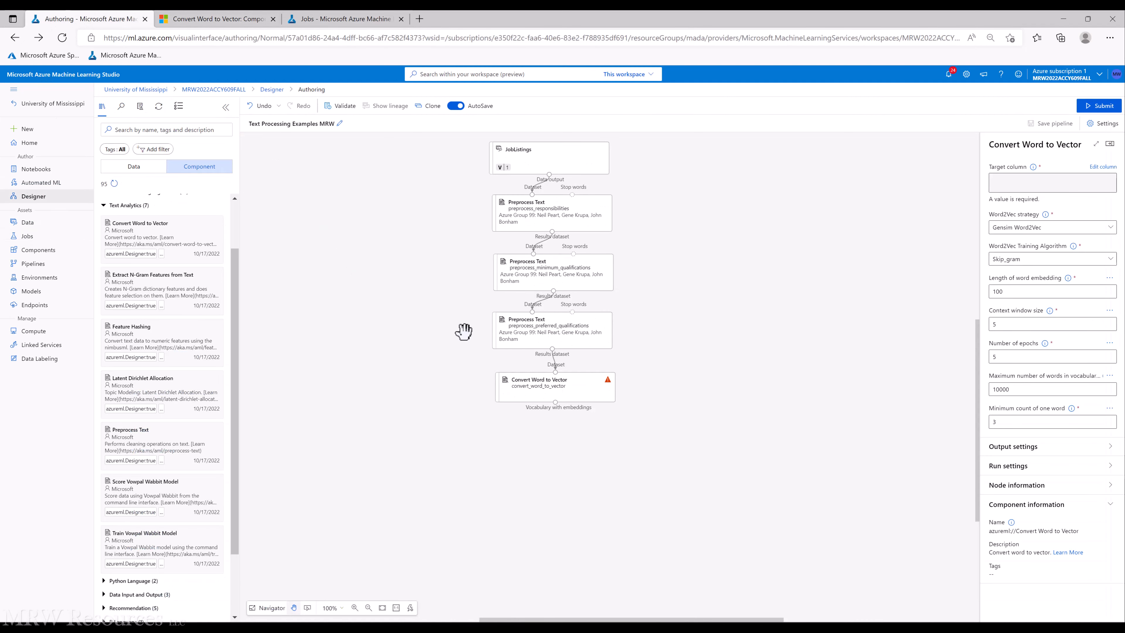
{"action": "left_click", "coordinate": [337, 19]}
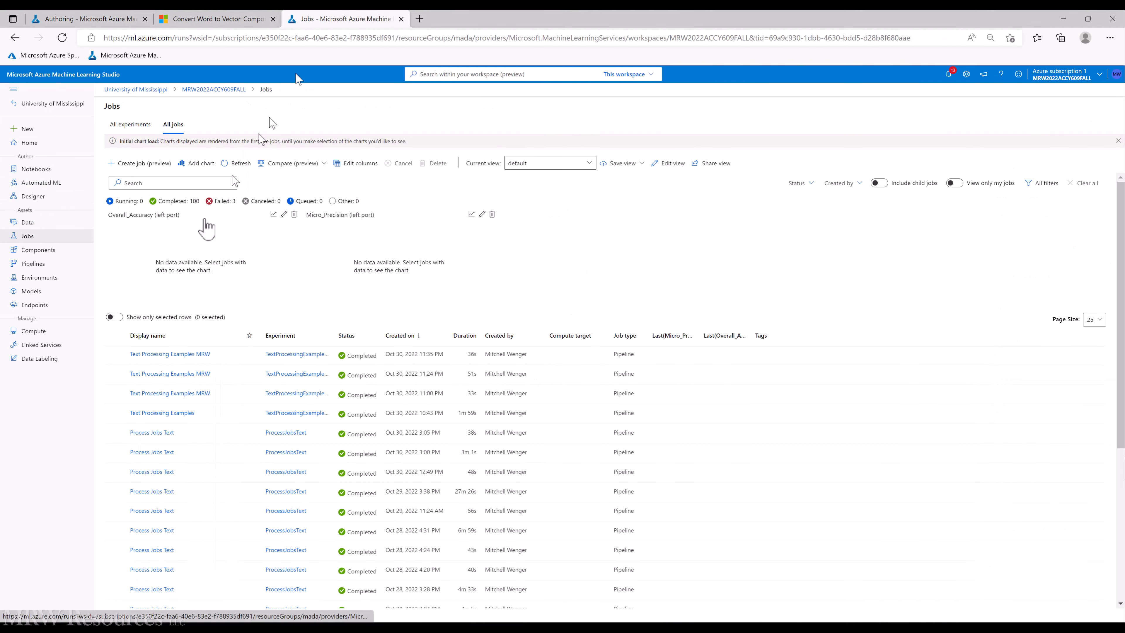
{"action": "left_click", "coordinate": [162, 412]}
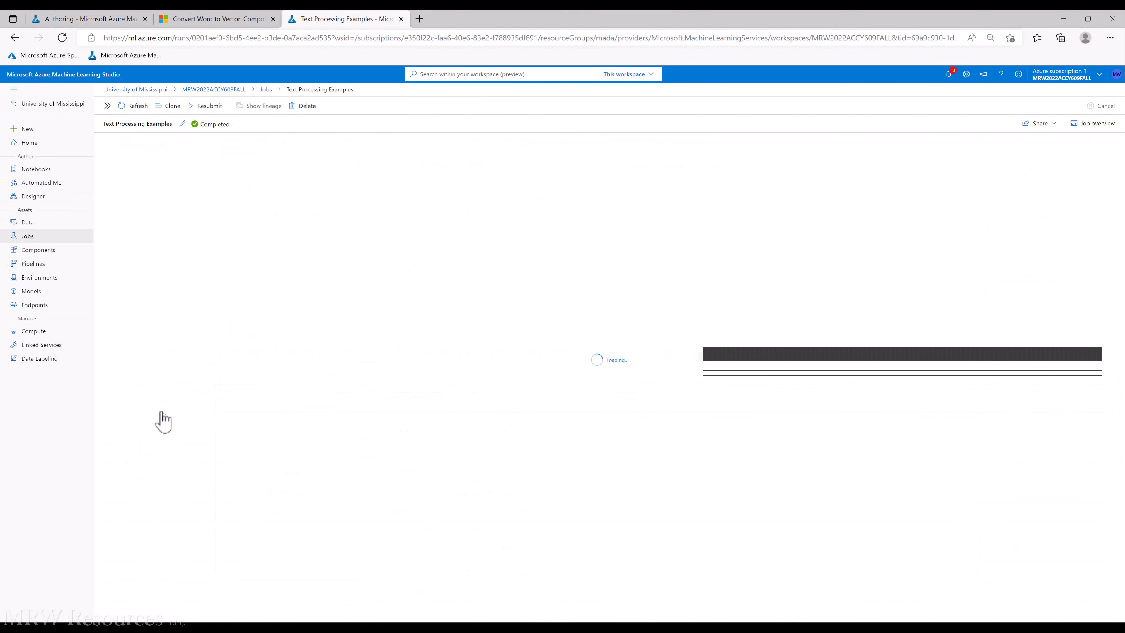
{"action": "left_click", "coordinate": [116, 18]}
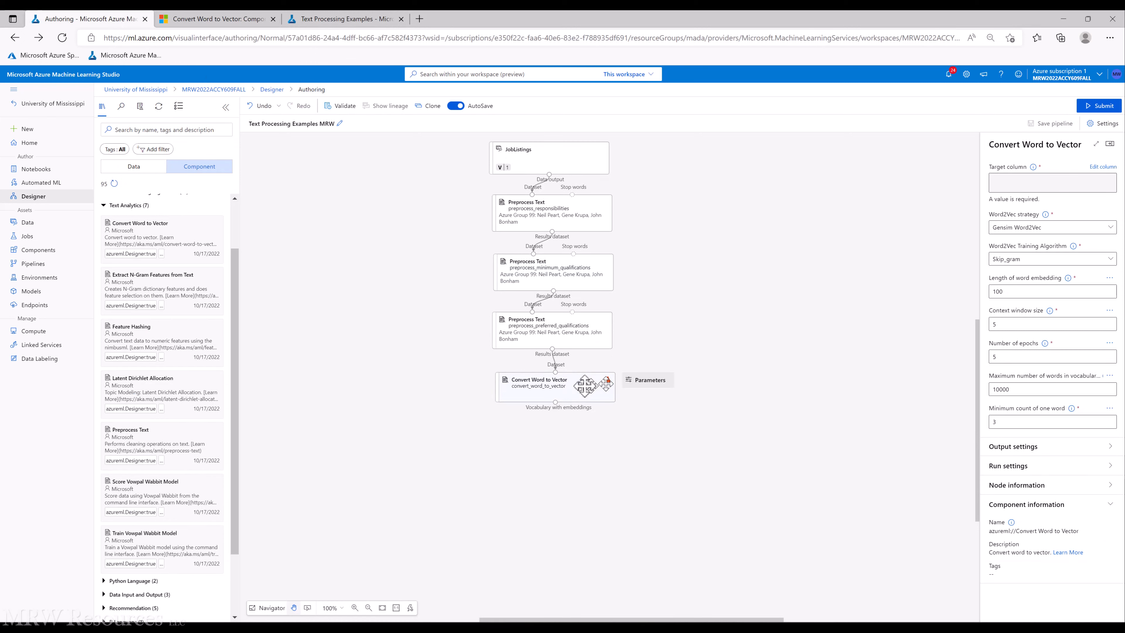
Copy the Preprocessed Preferred Qualifications column name from the results dataset of the completed job's preferred qualifications Preprocess Text node.
{"action": "left_click", "coordinate": [1102, 167]}
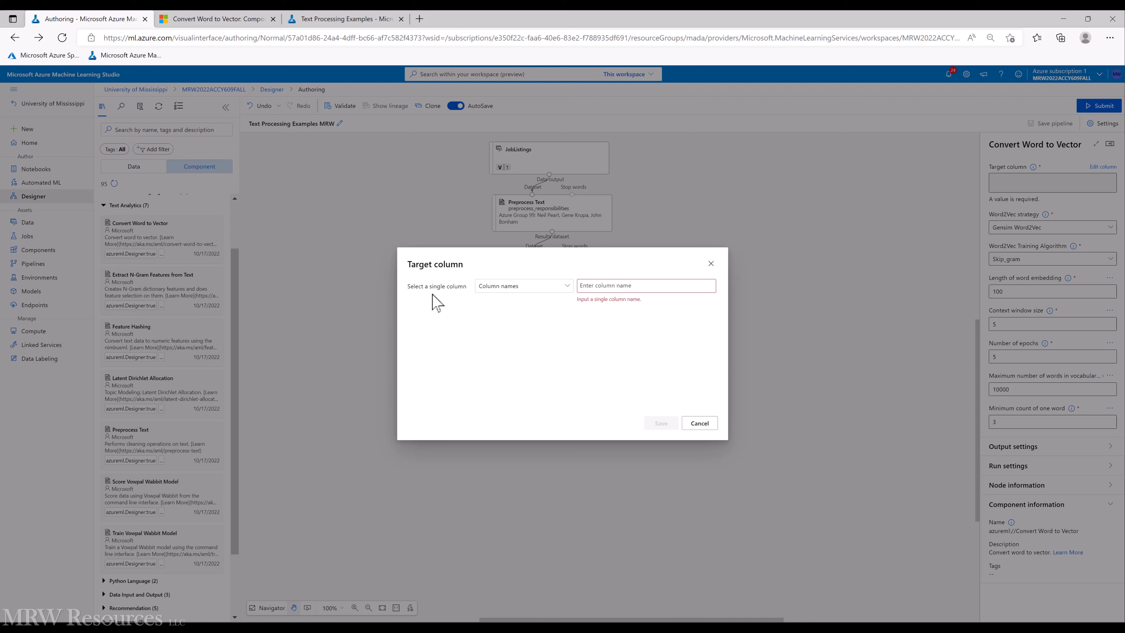
{"action": "left_click", "coordinate": [341, 18]}
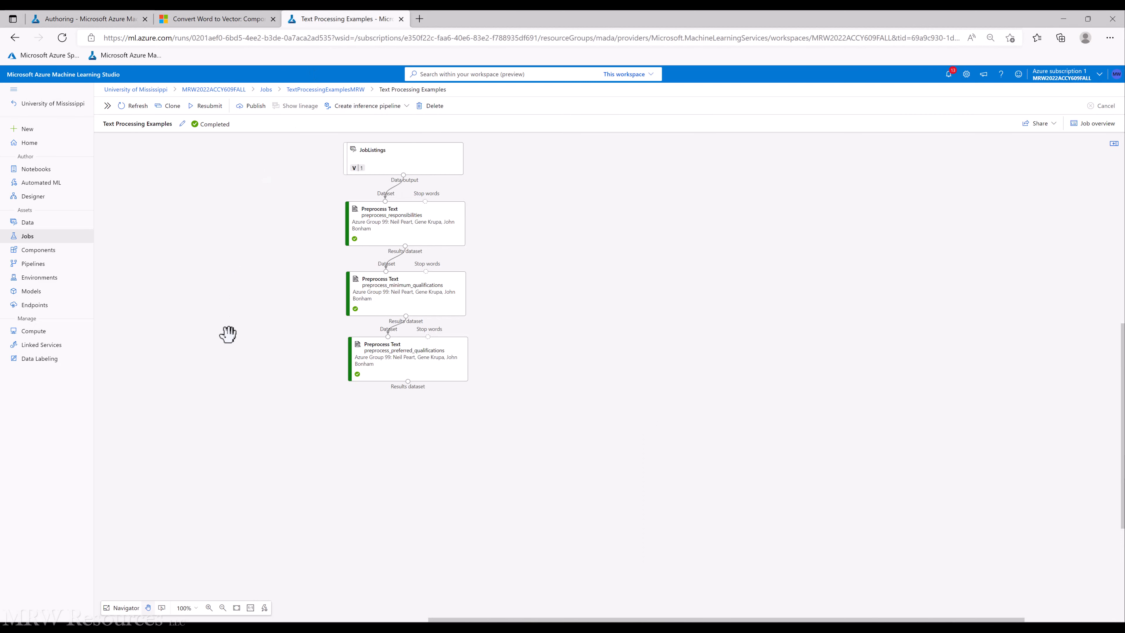
{"action": "right_click", "coordinate": [380, 365]}
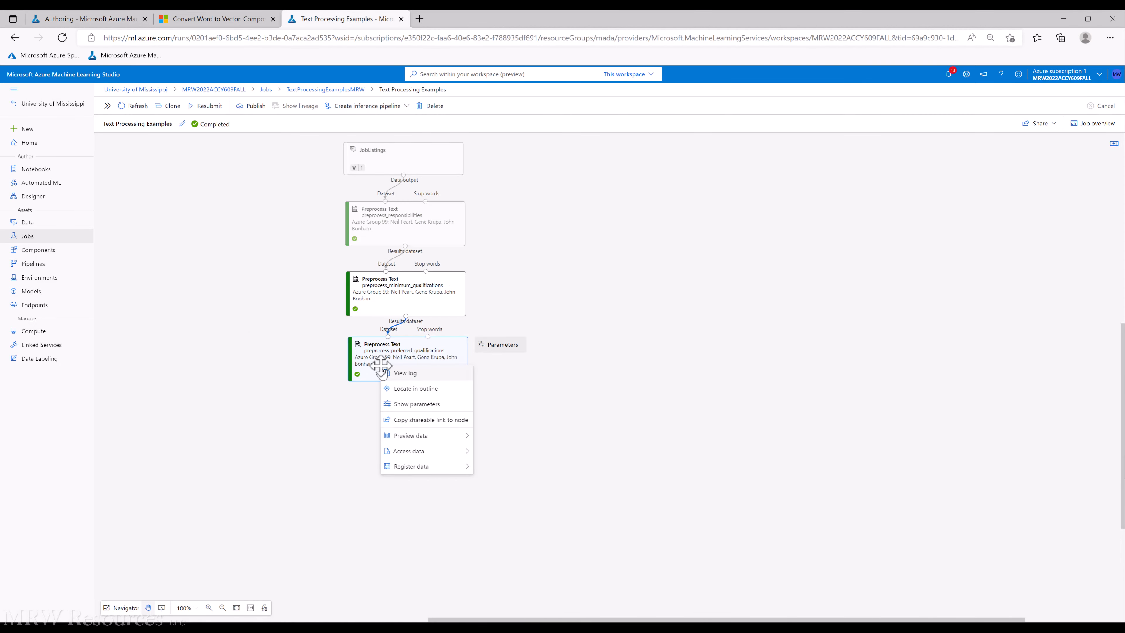
{"action": "mouse_move", "coordinate": [443, 436]}
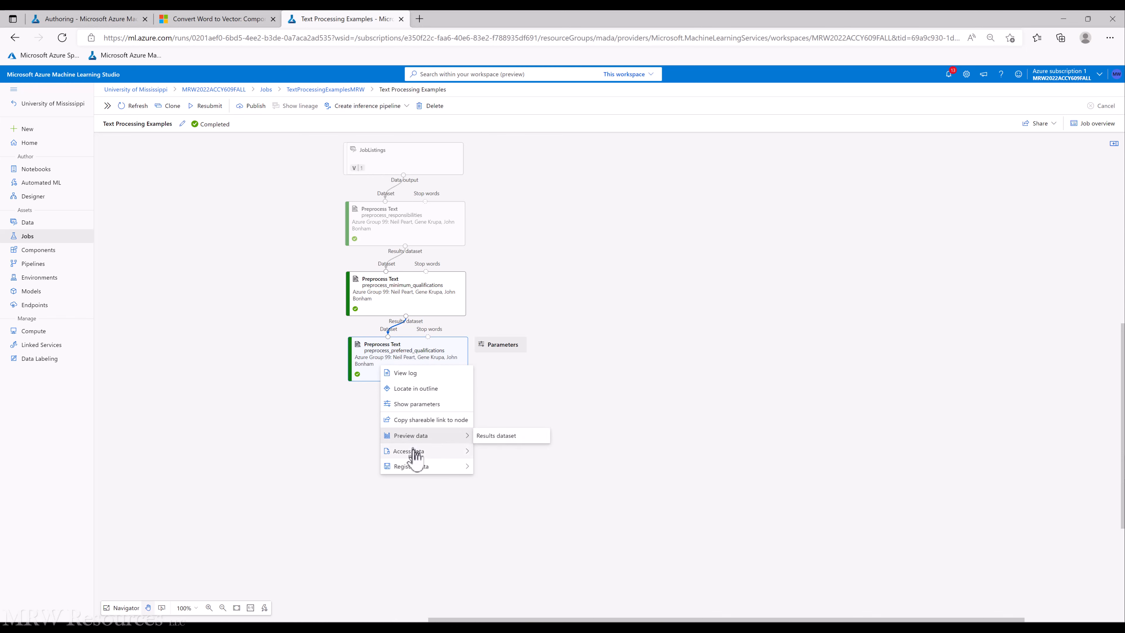
{"action": "left_click", "coordinate": [498, 437]}
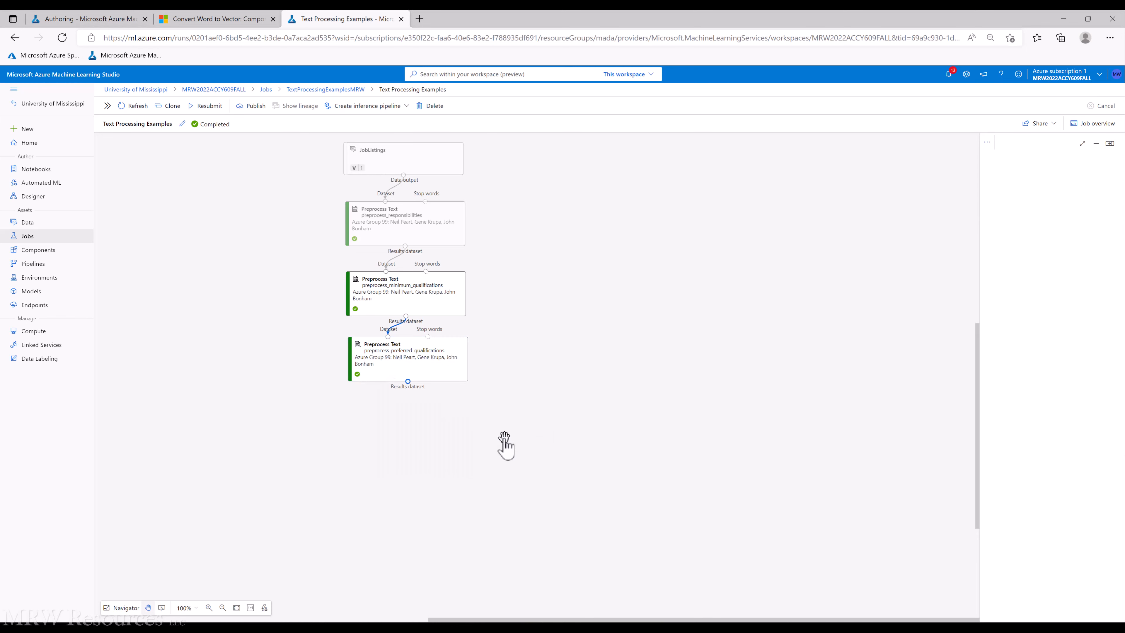
{"action": "left_click", "coordinate": [1083, 144]}
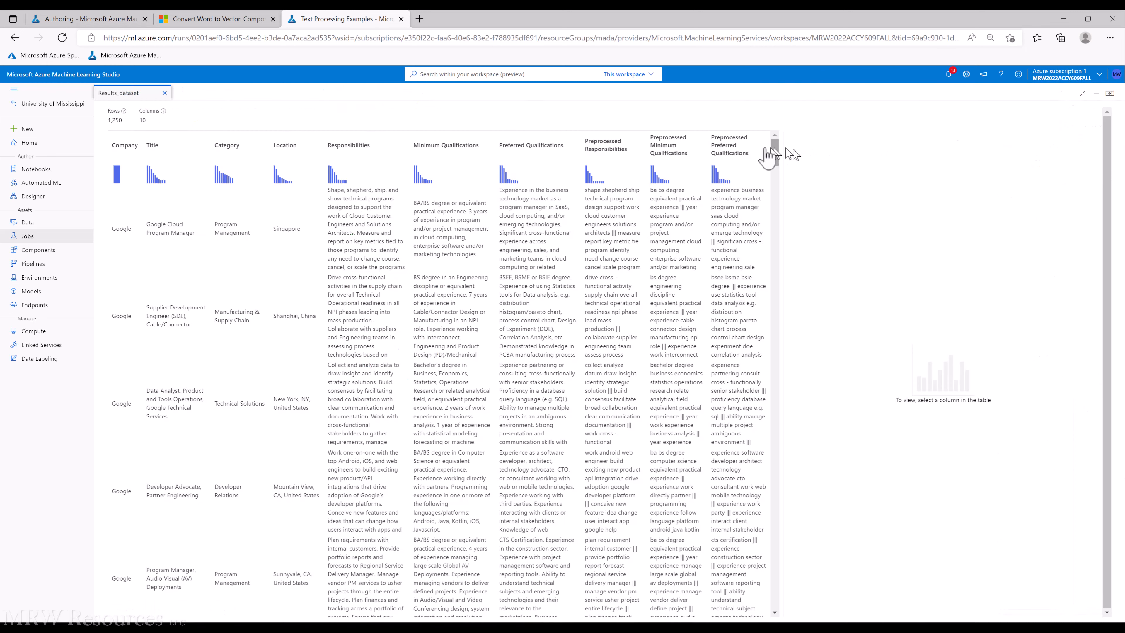
{"action": "left_click", "coordinate": [727, 156]}
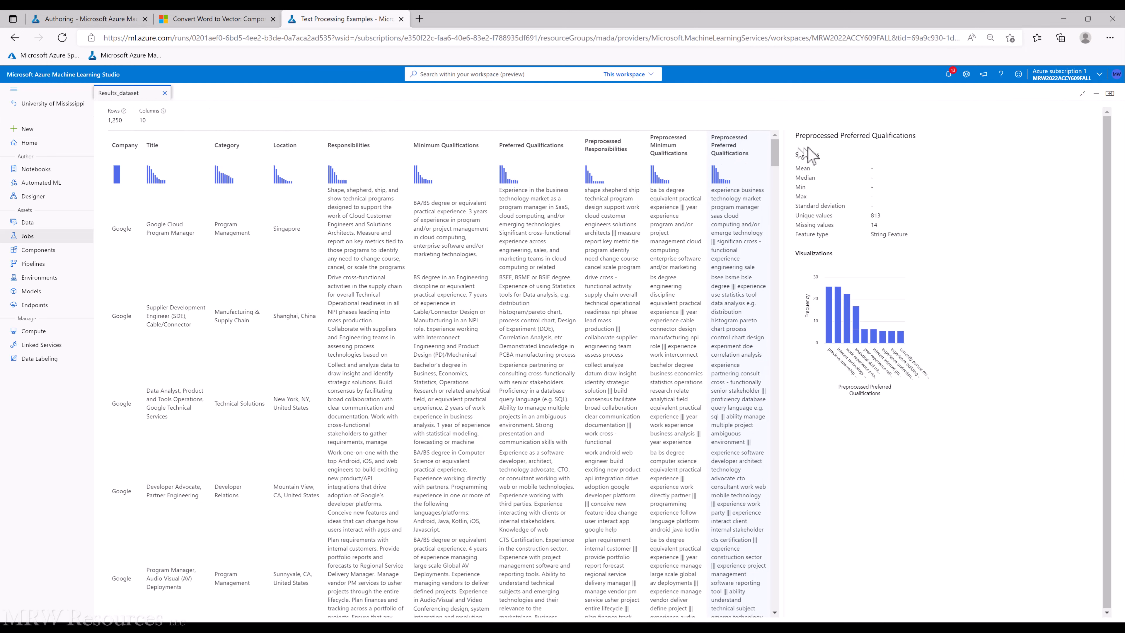
{"action": "left_click_drag", "start_coordinate": [821, 137], "coordinate": [892, 150]}
{"action": "key", "text": "ctrl+c"}
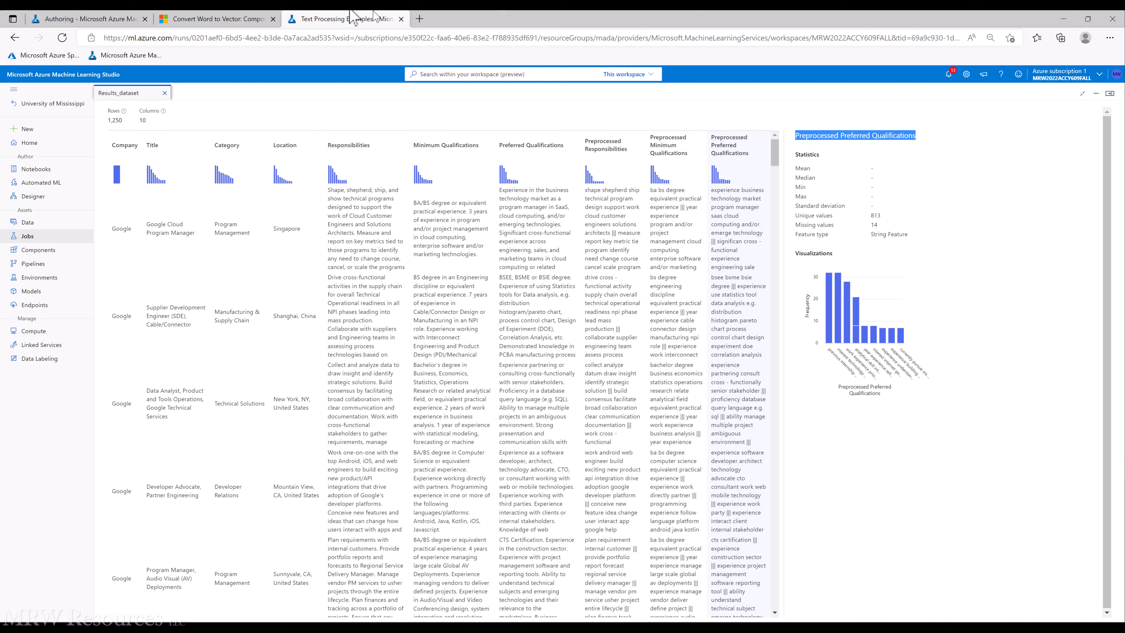
Set the Convert Word to Vector target column to Preprocessed Preferred Qualifications and save the selection.
{"action": "left_click", "coordinate": [128, 19]}
{"action": "left_click", "coordinate": [585, 285]}
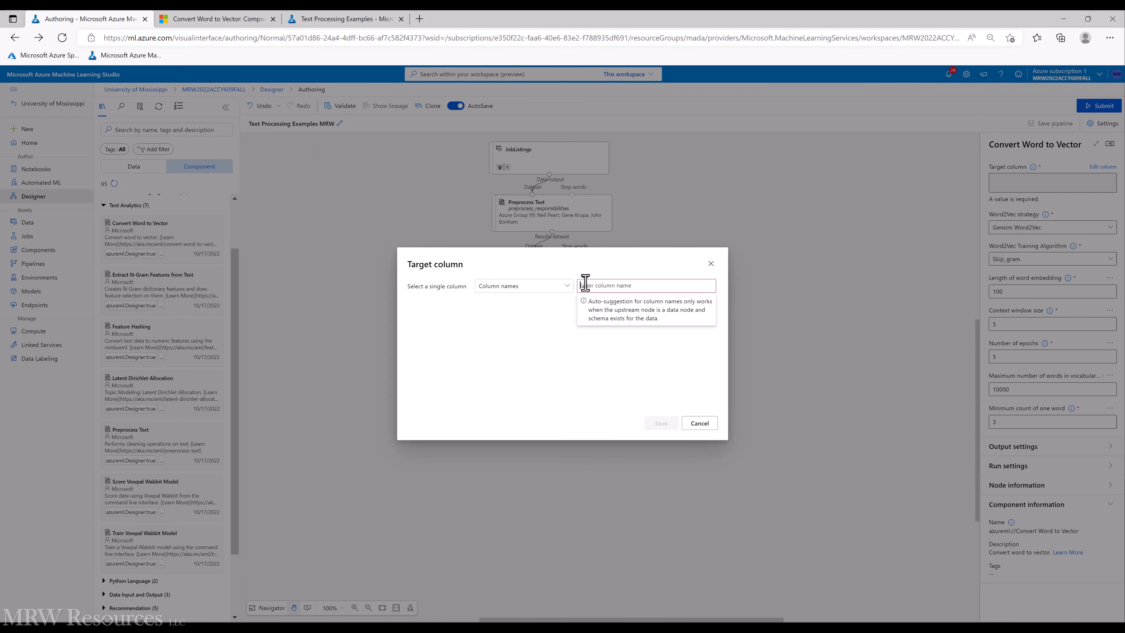
{"action": "key", "text": "ctrl+v"}
{"action": "key", "text": "Return"}
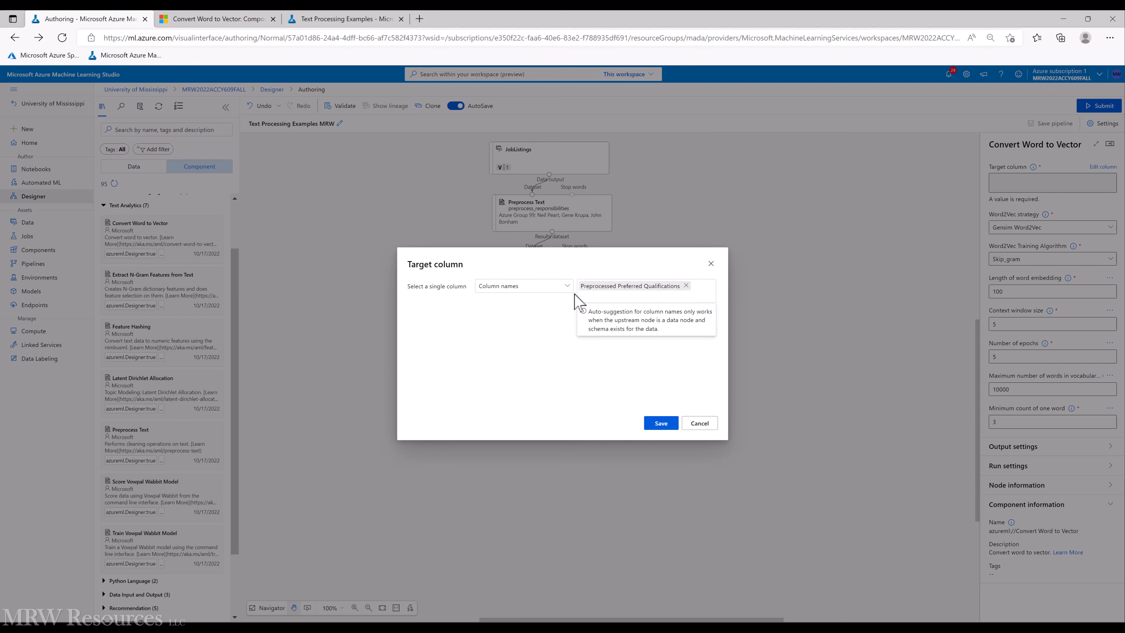
{"action": "left_click", "coordinate": [657, 422]}
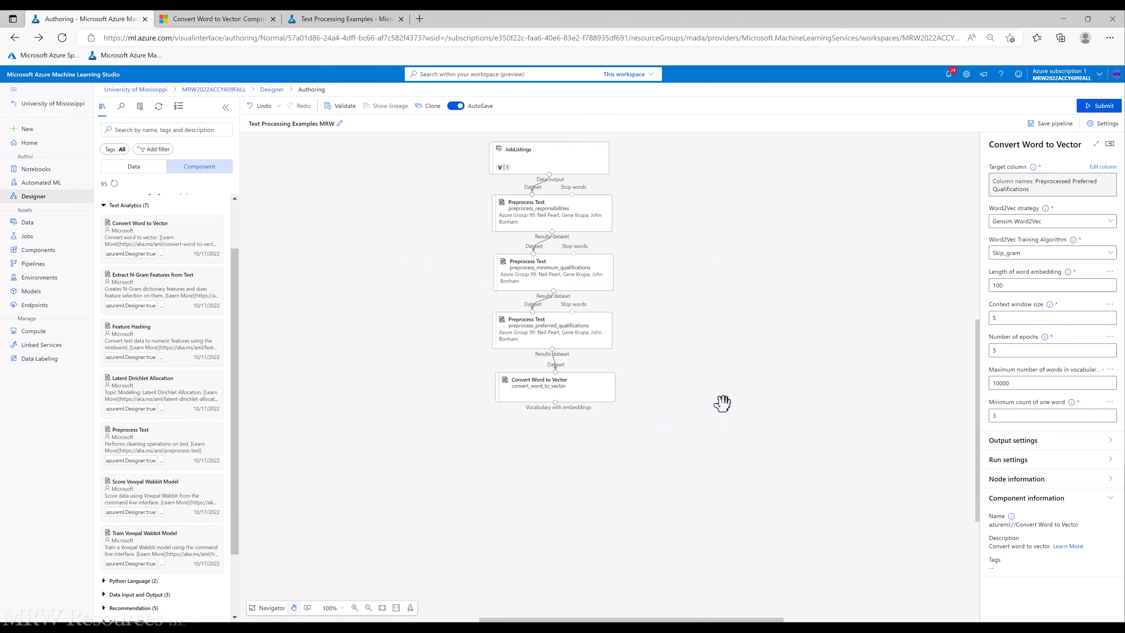
Submit the pipeline to the existing TextProcessingExamplesMRW experiment and open the newly submitted Text Processing Examples MRW job.
{"action": "left_click", "coordinate": [1097, 106]}
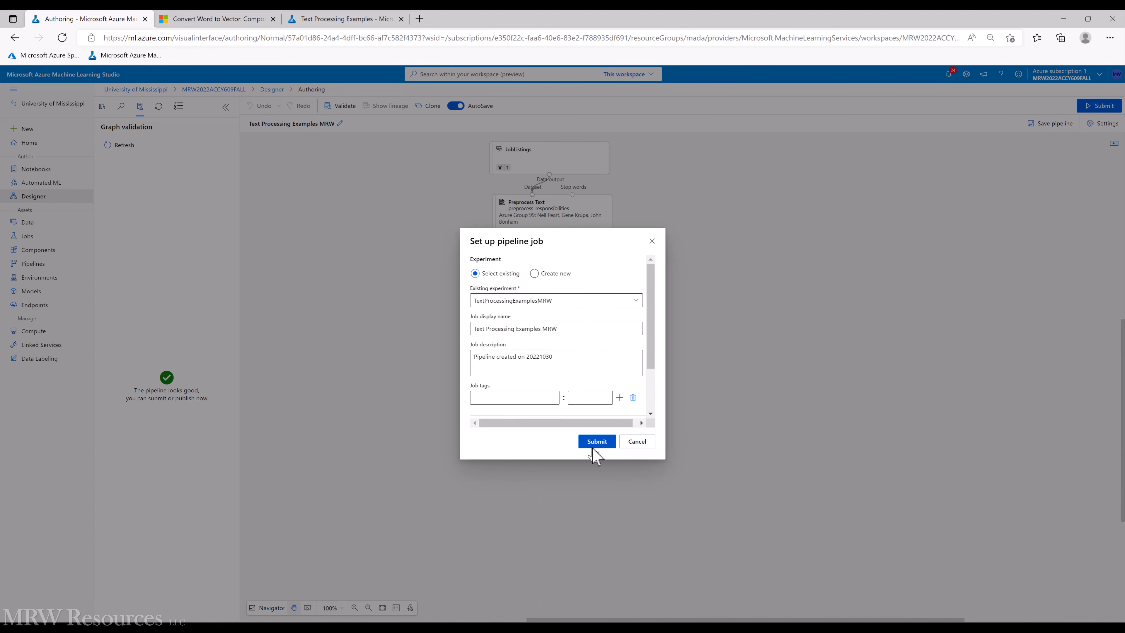
{"action": "left_click", "coordinate": [595, 443]}
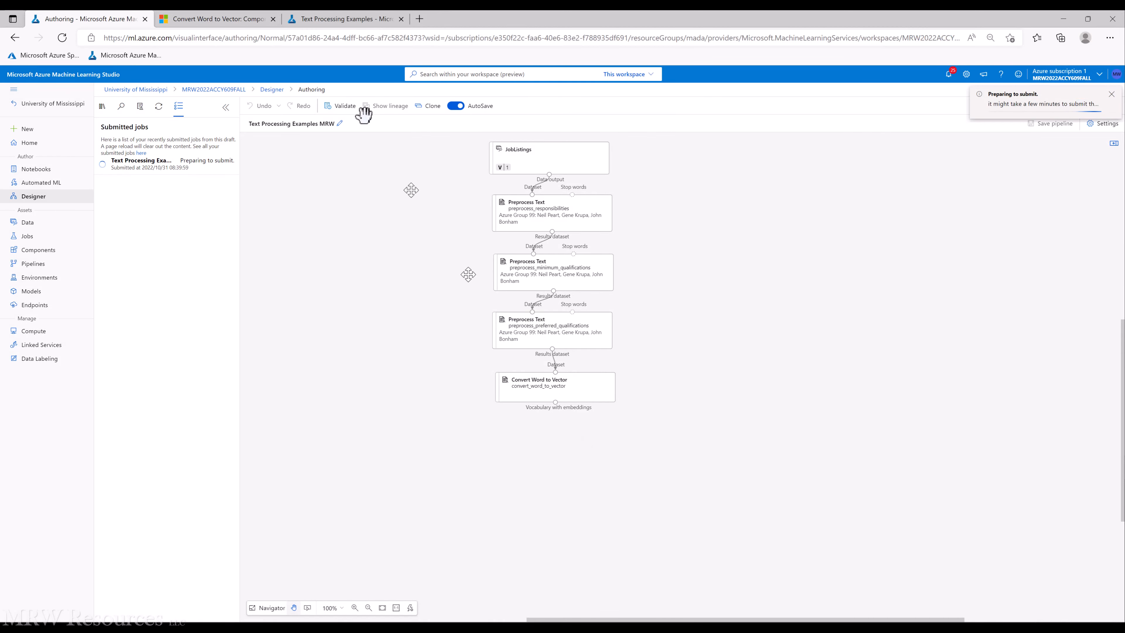
{"action": "left_click", "coordinate": [335, 19]}
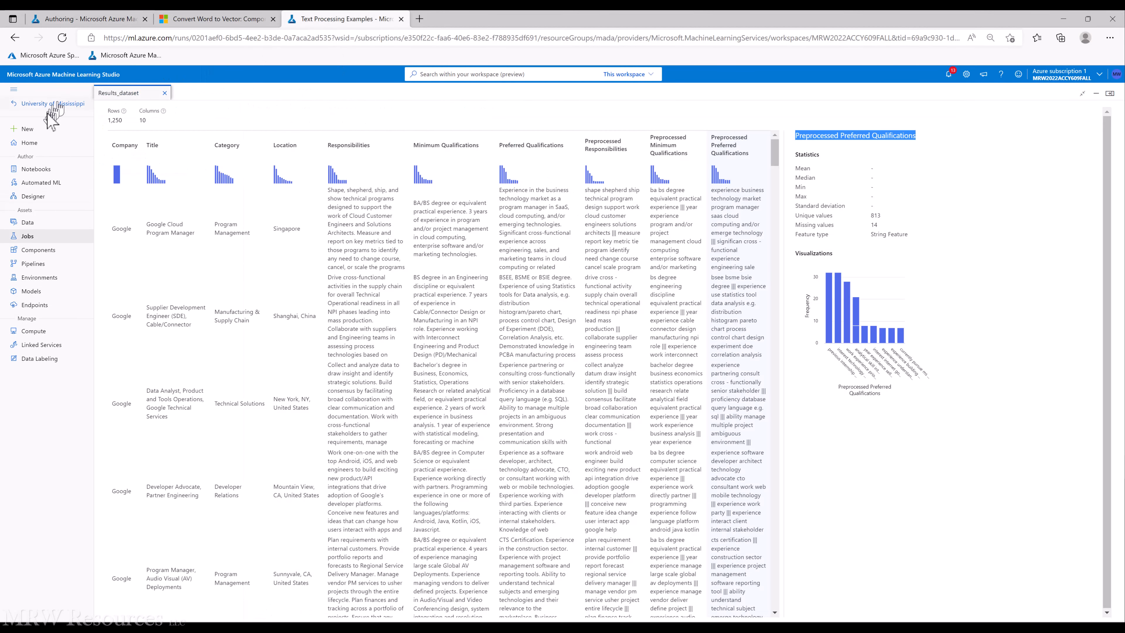
{"action": "left_click", "coordinate": [27, 239]}
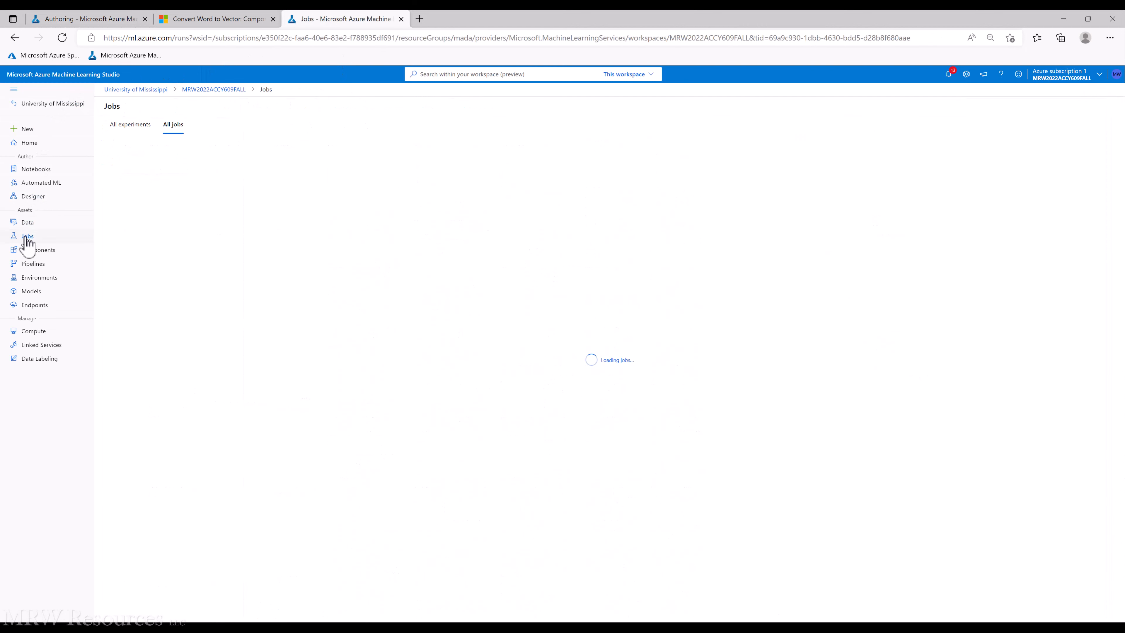
{"action": "left_click", "coordinate": [273, 20]}
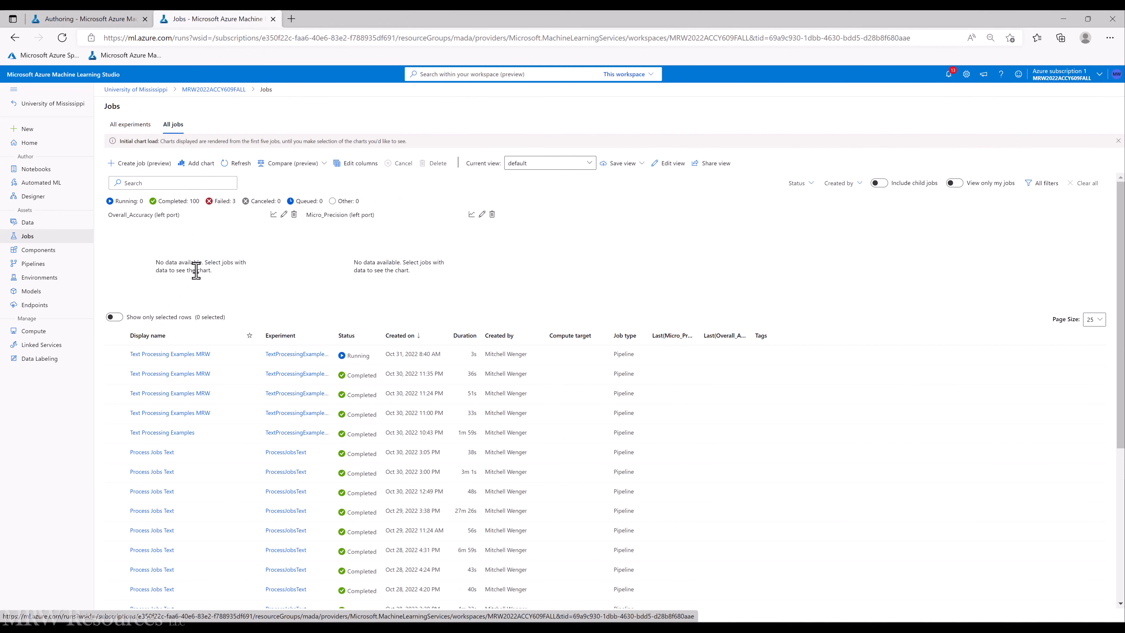
{"action": "left_click", "coordinate": [161, 354]}
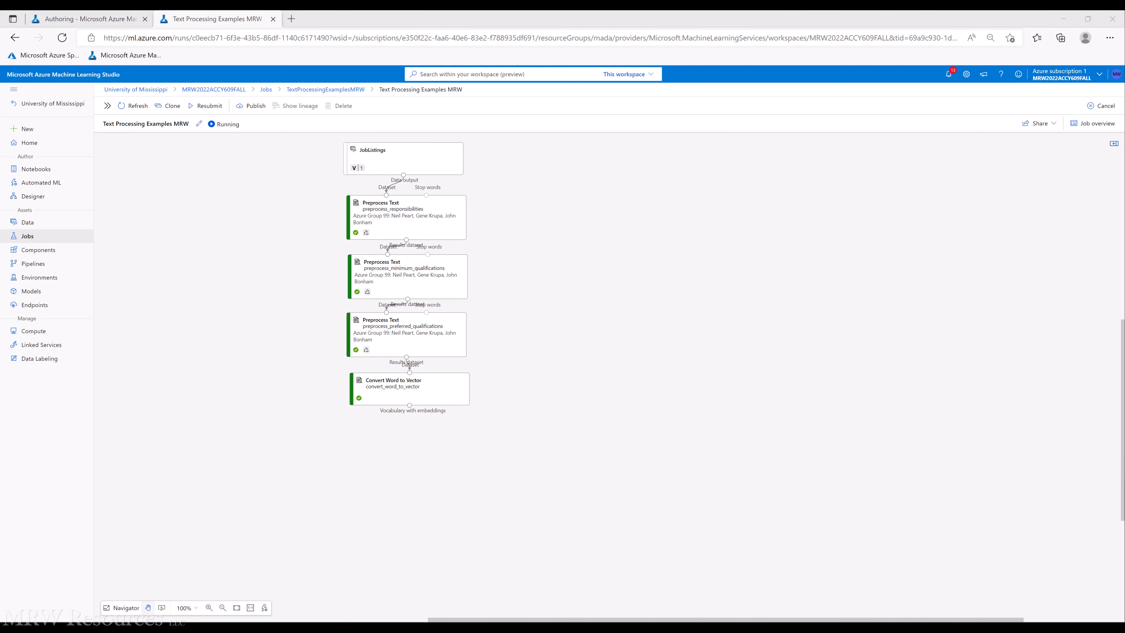
Preview the Convert Word to Vector node's vocabulary with embeddings and examine the vocabulary words and their embedding dimensions.
{"action": "right_click", "coordinate": [406, 396]}
{"action": "mouse_move", "coordinate": [441, 470]}
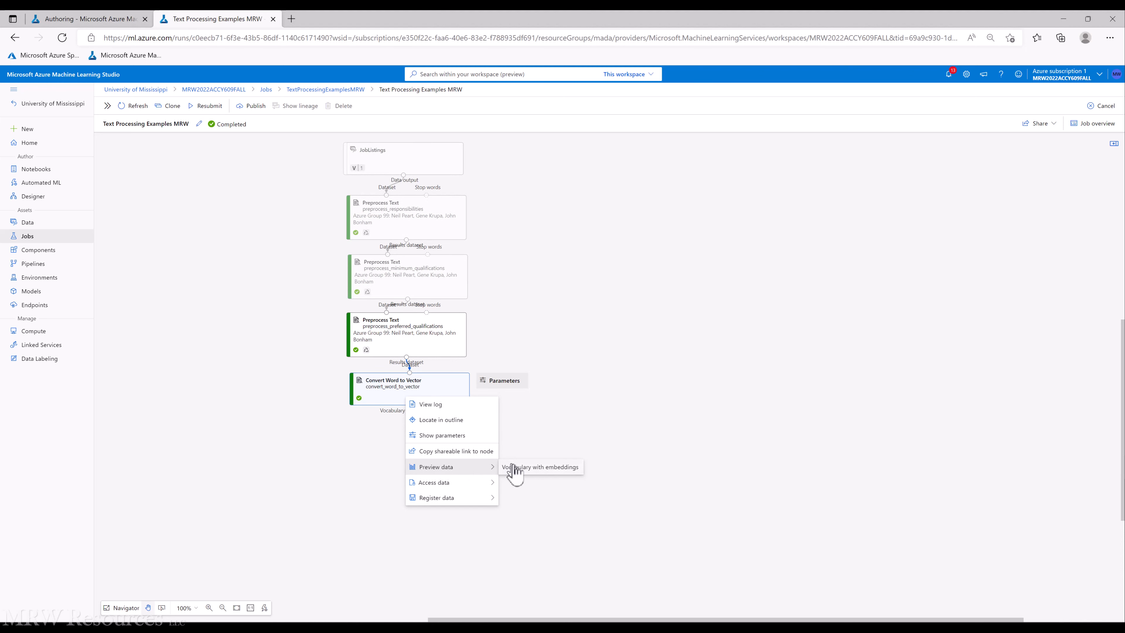
{"action": "left_click", "coordinate": [527, 469]}
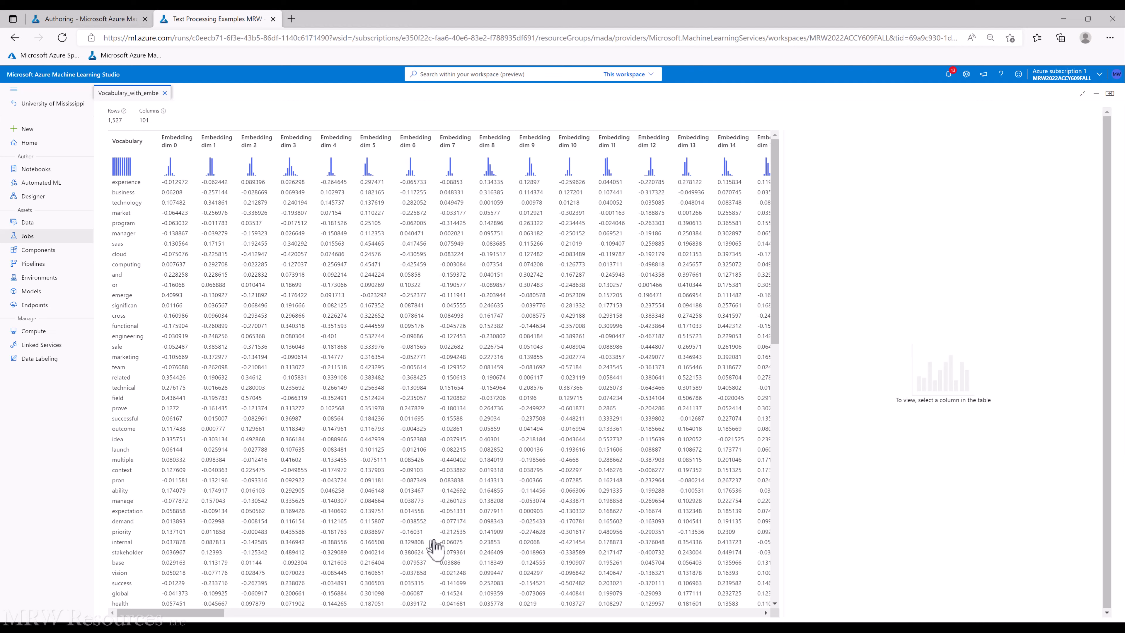
{"action": "scroll", "coordinate": [128, 416], "scroll_direction": "down", "scroll_amount": 5}
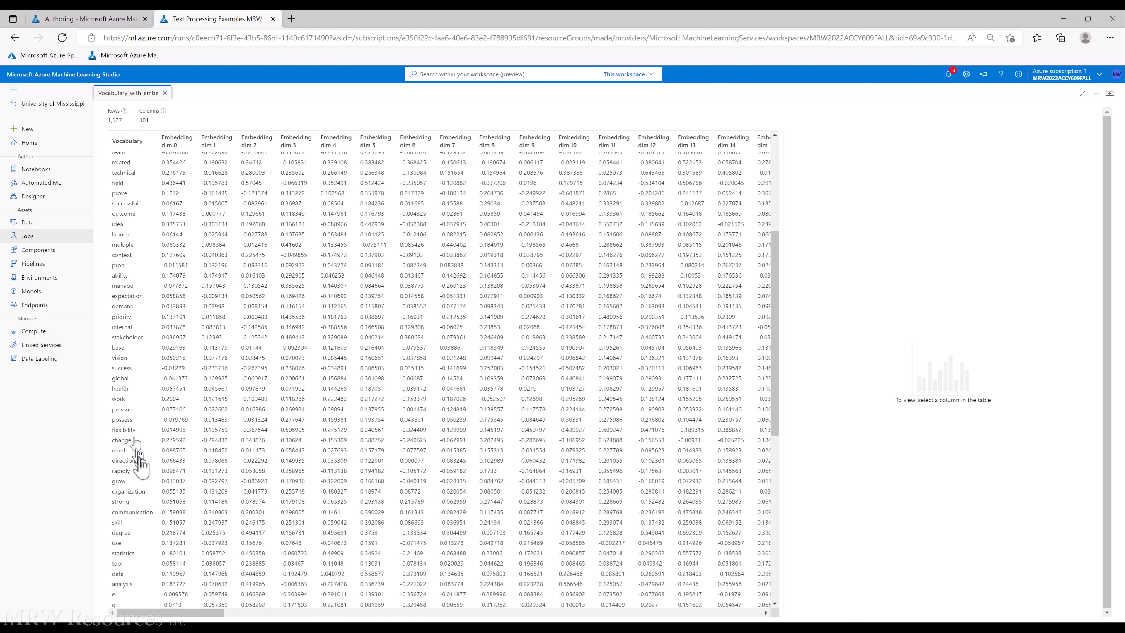
{"action": "scroll", "coordinate": [142, 477], "scroll_direction": "down", "scroll_amount": 2}
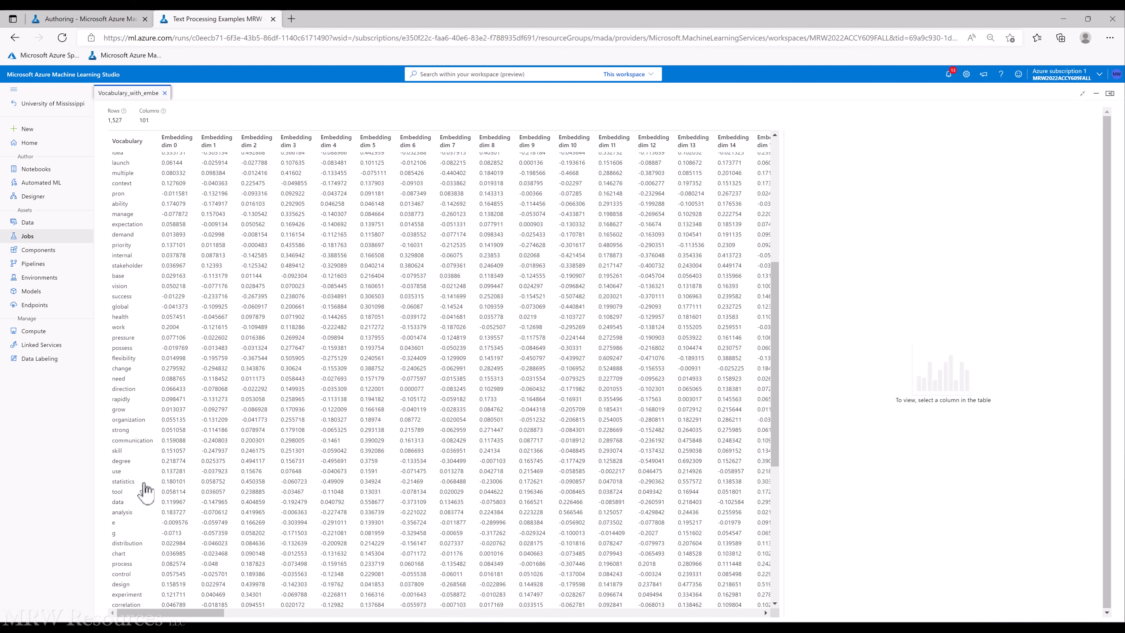
{"action": "scroll", "coordinate": [143, 482], "scroll_direction": "down", "scroll_amount": 2}
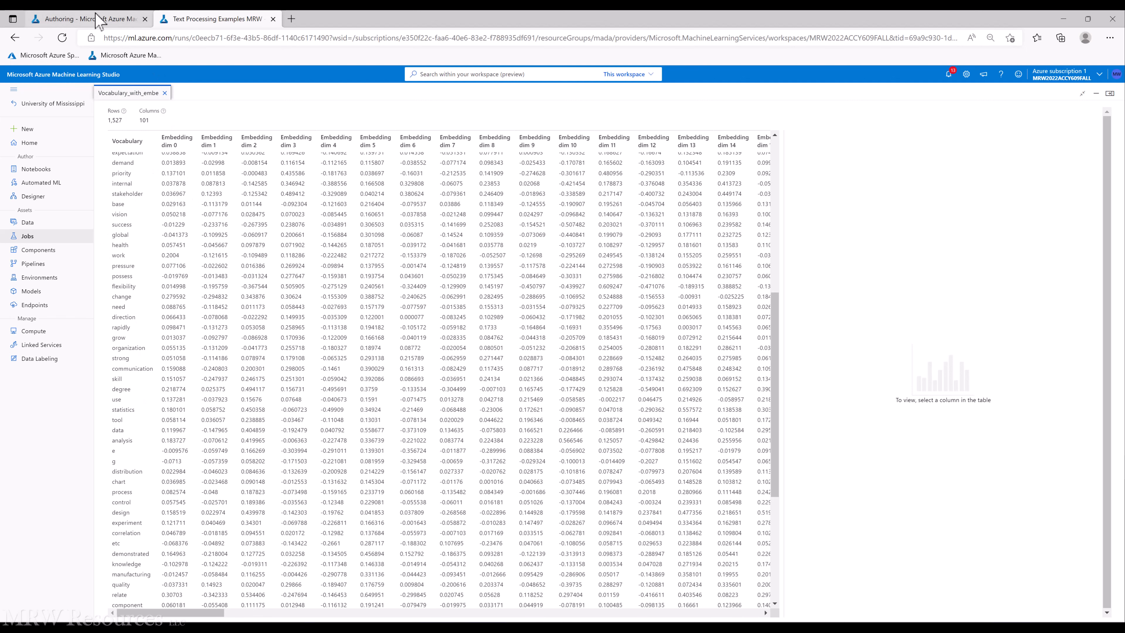
In the draft's preferred qualifications Preprocess Text node, set the custom regular expression to "statistics" and the custom replacement string to "analytics".
{"action": "left_click", "coordinate": [96, 22]}
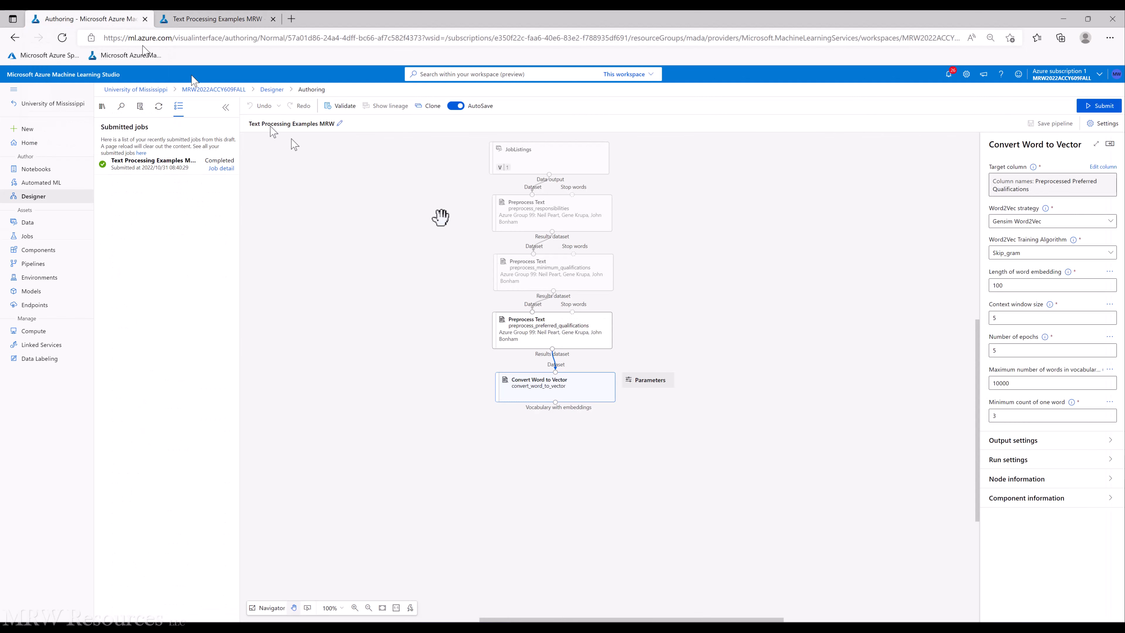
{"action": "left_click", "coordinate": [564, 330]}
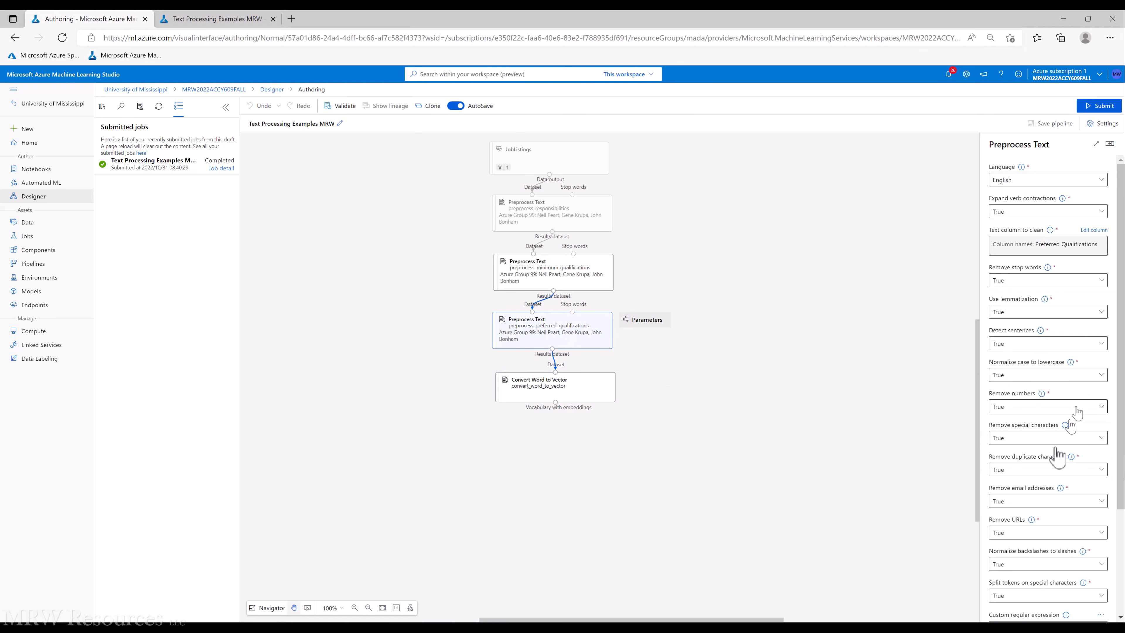
{"action": "scroll", "coordinate": [1056, 459], "scroll_direction": "down", "scroll_amount": 2}
{"action": "scroll", "coordinate": [1056, 459], "scroll_direction": "down", "scroll_amount": 1}
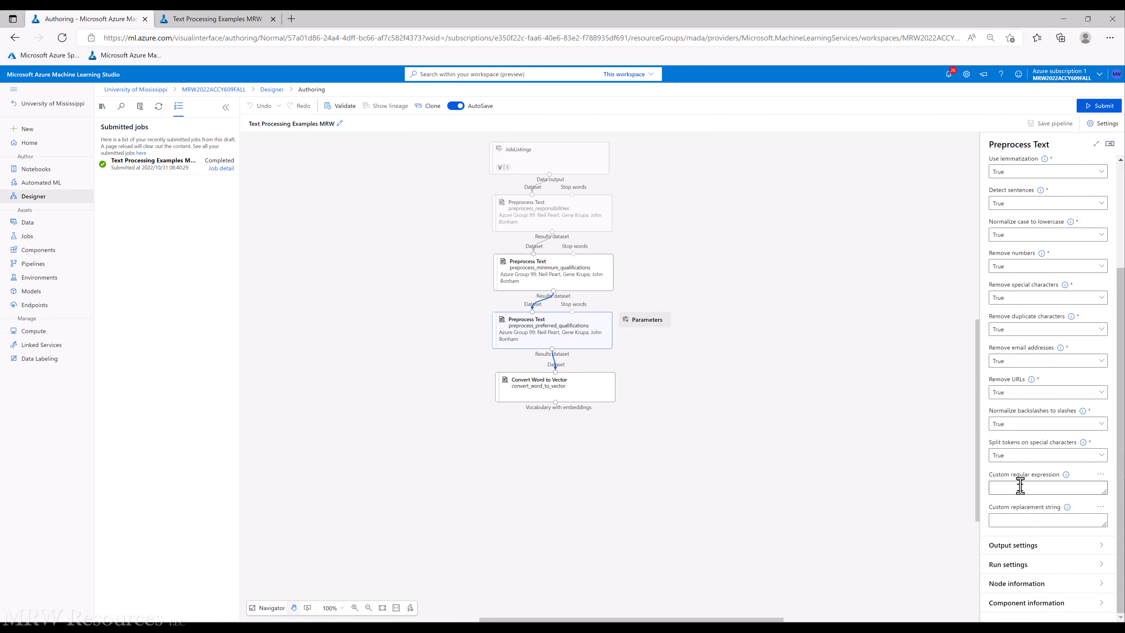
{"action": "left_click", "coordinate": [1019, 487]}
{"action": "type", "text": "statistics"}
{"action": "key", "text": "Tab"}
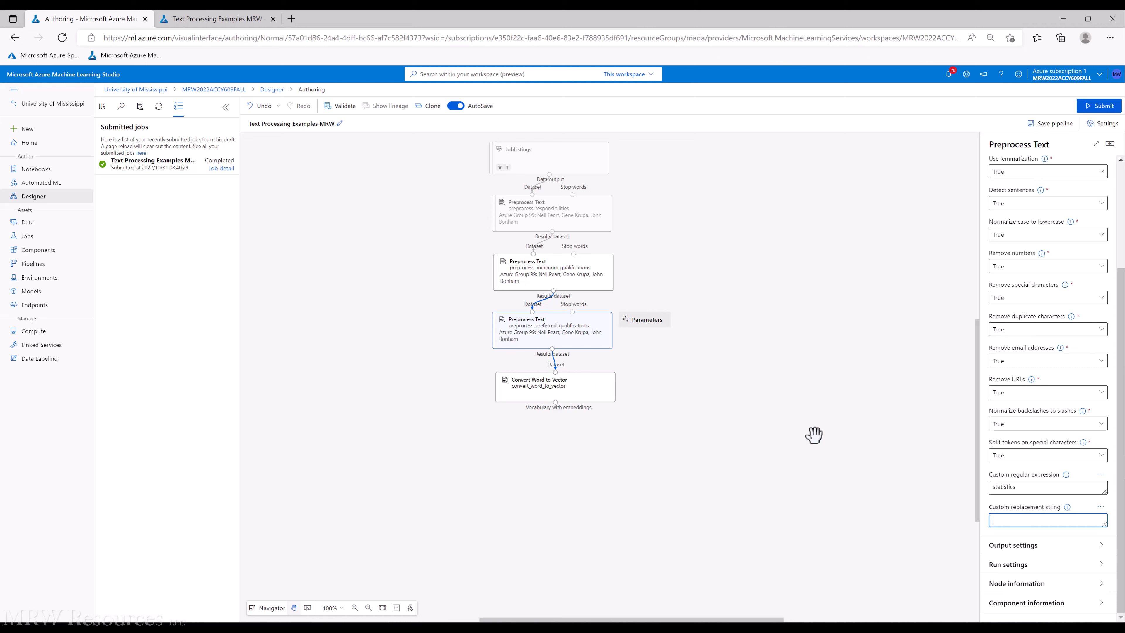
{"action": "type", "text": "analytics"}
Clear the custom regular expression and custom replacement string of the preferred qualifications Preprocess Text node.
{"action": "key", "text": "shift+Tab"}
{"action": "key", "text": "shift+Tab"}
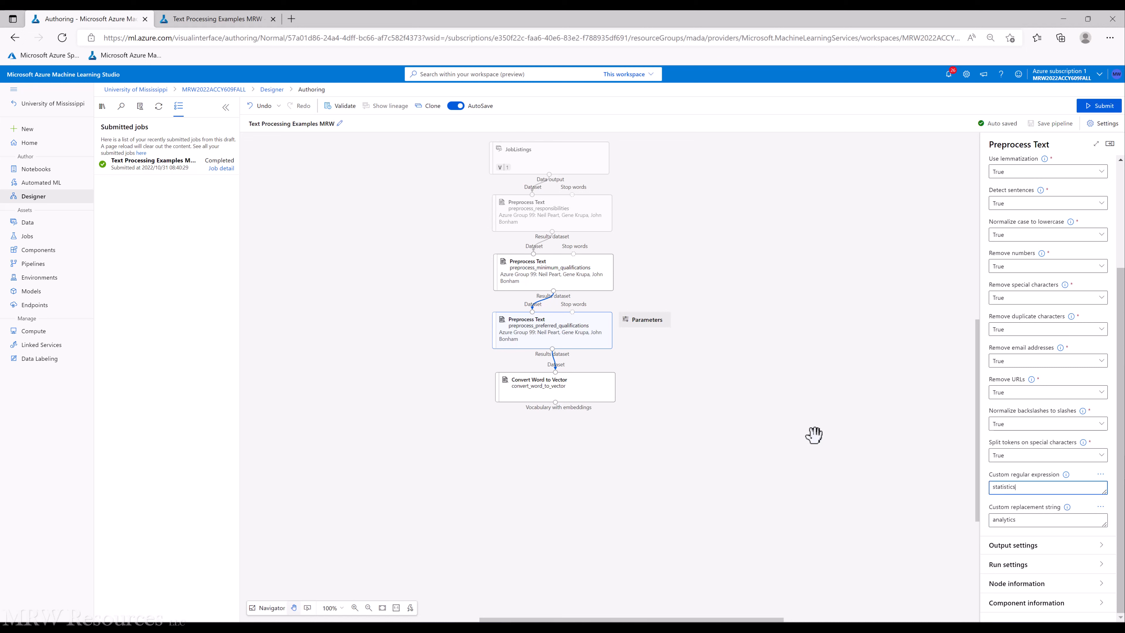
{"action": "key", "text": "BackSpace"}
{"action": "key", "text": "BackSpace"}
{"action": "key", "text": "BackSpace"}
{"action": "key", "text": "BackSpace"}
{"action": "key", "text": "BackSpace"}
{"action": "key", "text": "BackSpace"}
{"action": "key", "text": "BackSpace"}
{"action": "key", "text": "BackSpace"}
{"action": "key", "text": "Tab"}
{"action": "key", "text": "Tab"}
{"action": "key", "text": "Tab"}
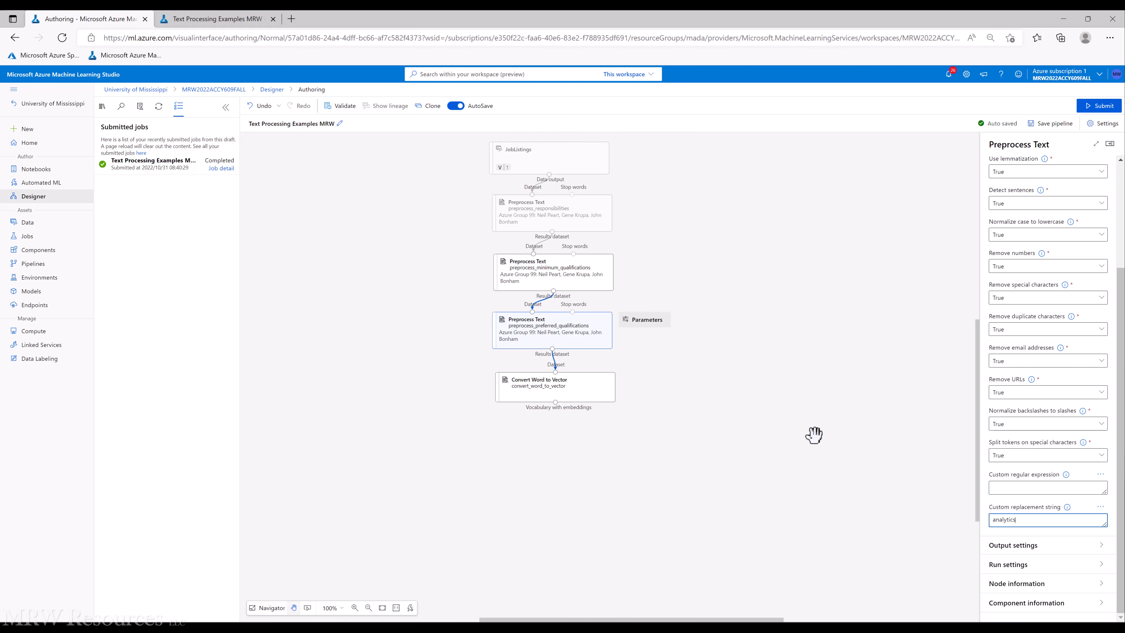
{"action": "key", "text": "BackSpace"}
{"action": "key", "text": "BackSpace"}
{"action": "key", "text": "BackSpace"}
{"action": "key", "text": "BackSpace"}
{"action": "key", "text": "BackSpace"}
{"action": "key", "text": "BackSpace"}
{"action": "key", "text": "BackSpace"}
{"action": "key", "text": "BackSpace"}
{"action": "left_click", "coordinate": [704, 397]}
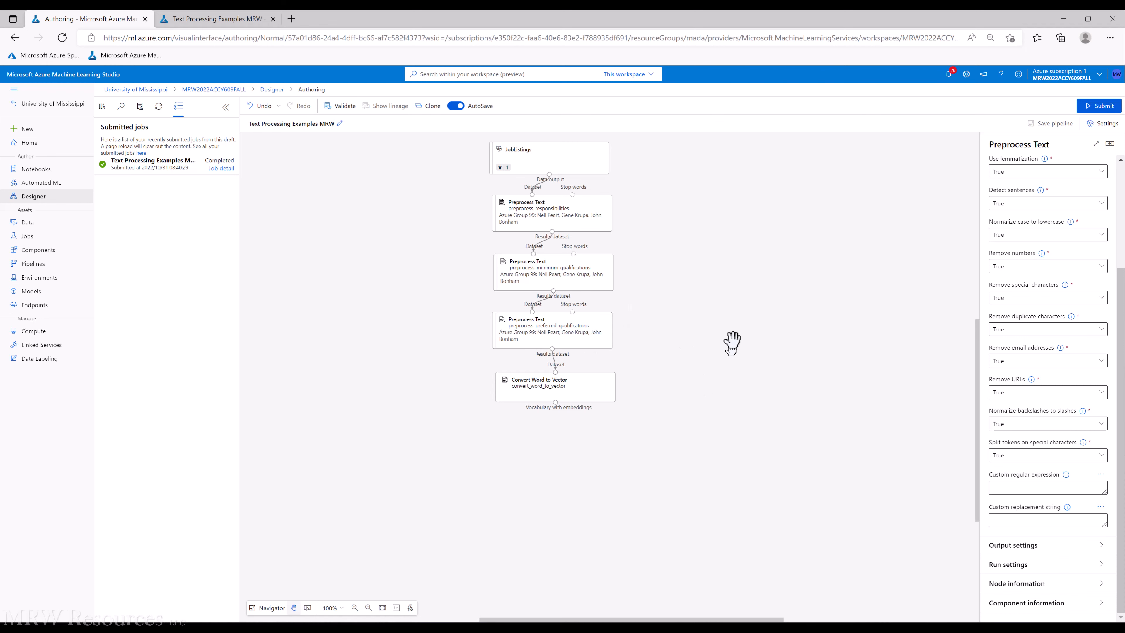
Return to the vocabulary with embeddings preview of the Text Processing Examples MRW job.
{"action": "left_click", "coordinate": [195, 19]}
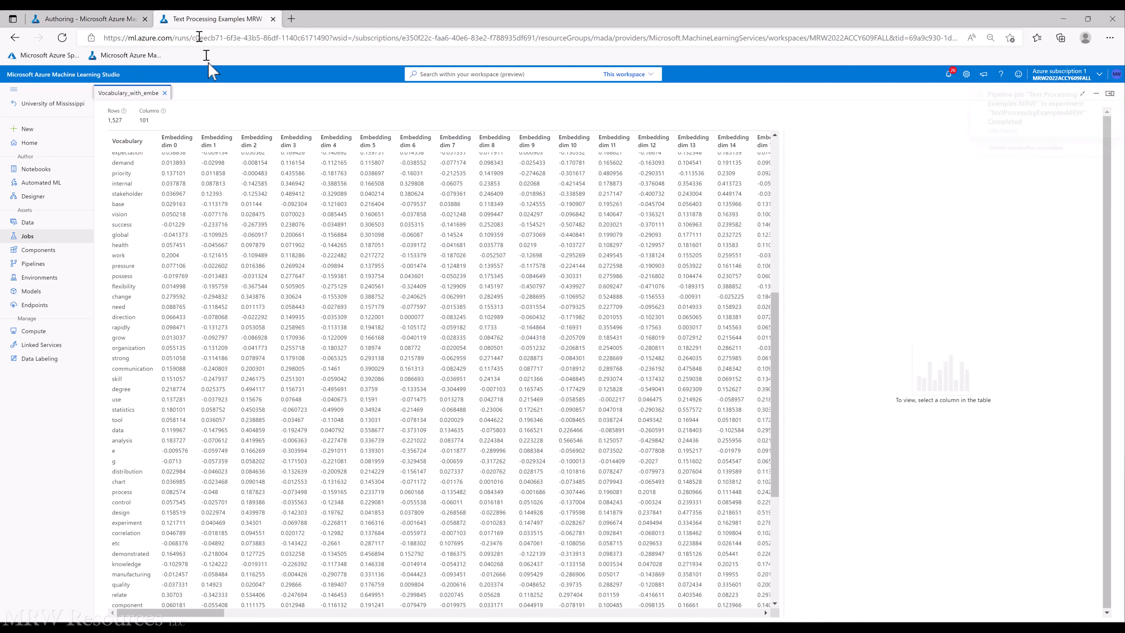